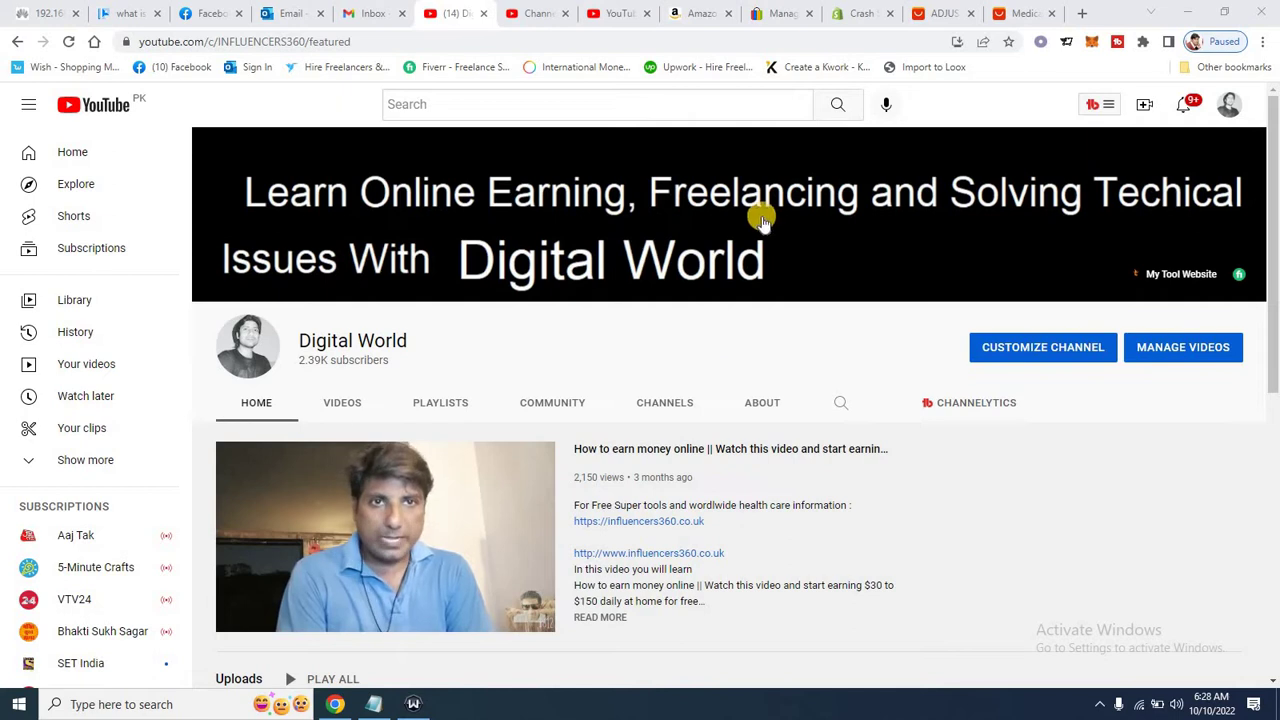
# Step: Switch to the Crash Swift Shopify admin and open the Loox Product Reviews & Photos app
pyautogui.click(851, 18)
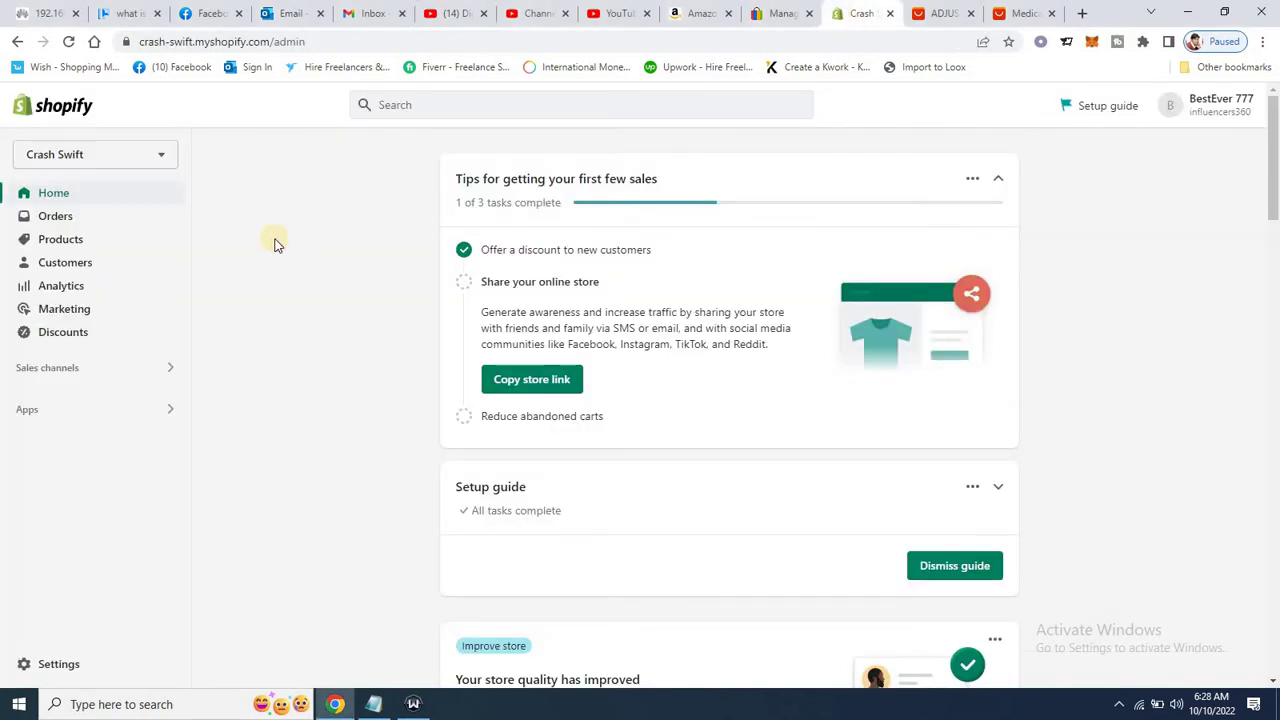
pyautogui.click(166, 412)
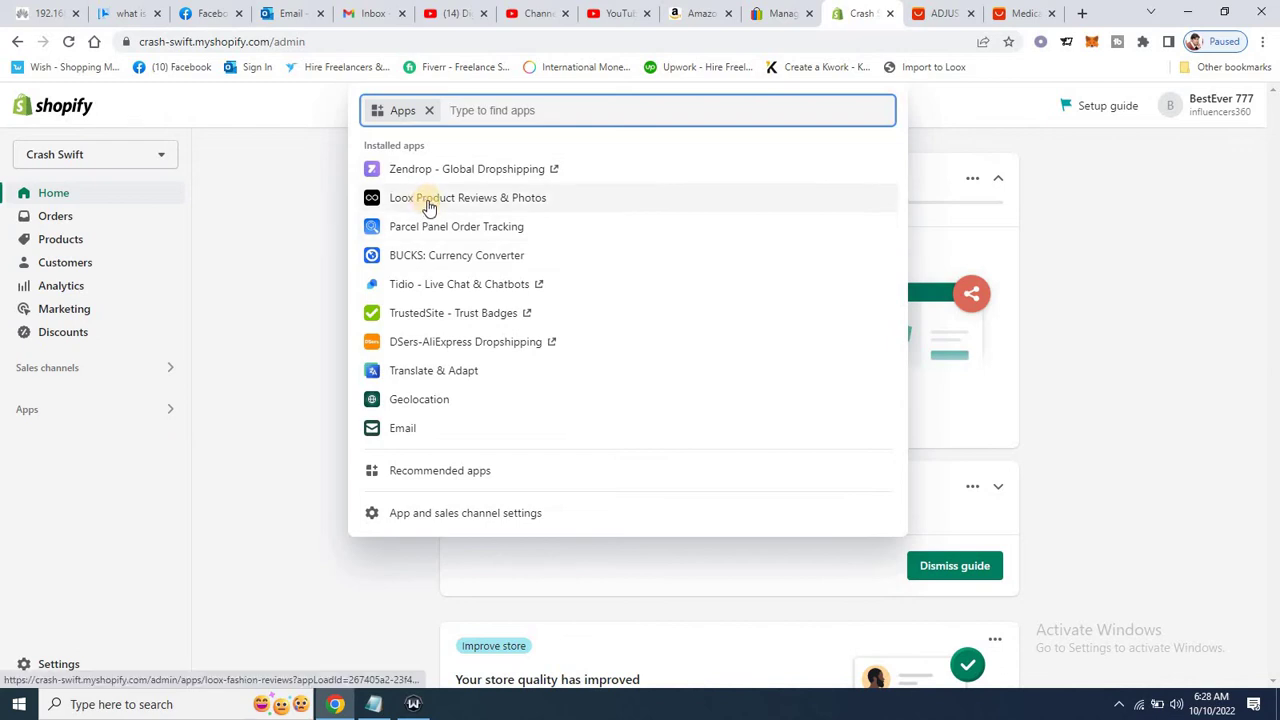
pyautogui.click(500, 206)
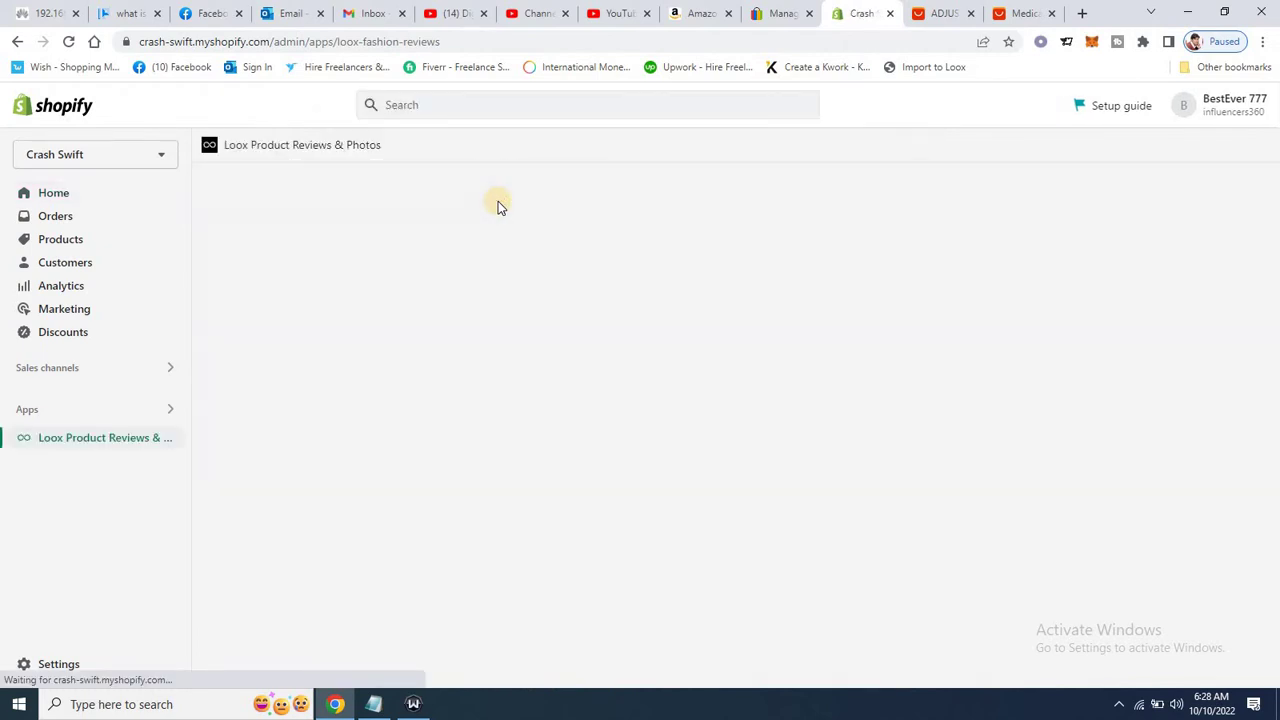
# Step: Open the Zendrop - Global Dropshipping app from the store's installed apps and show its imported products
pyautogui.click(165, 413)
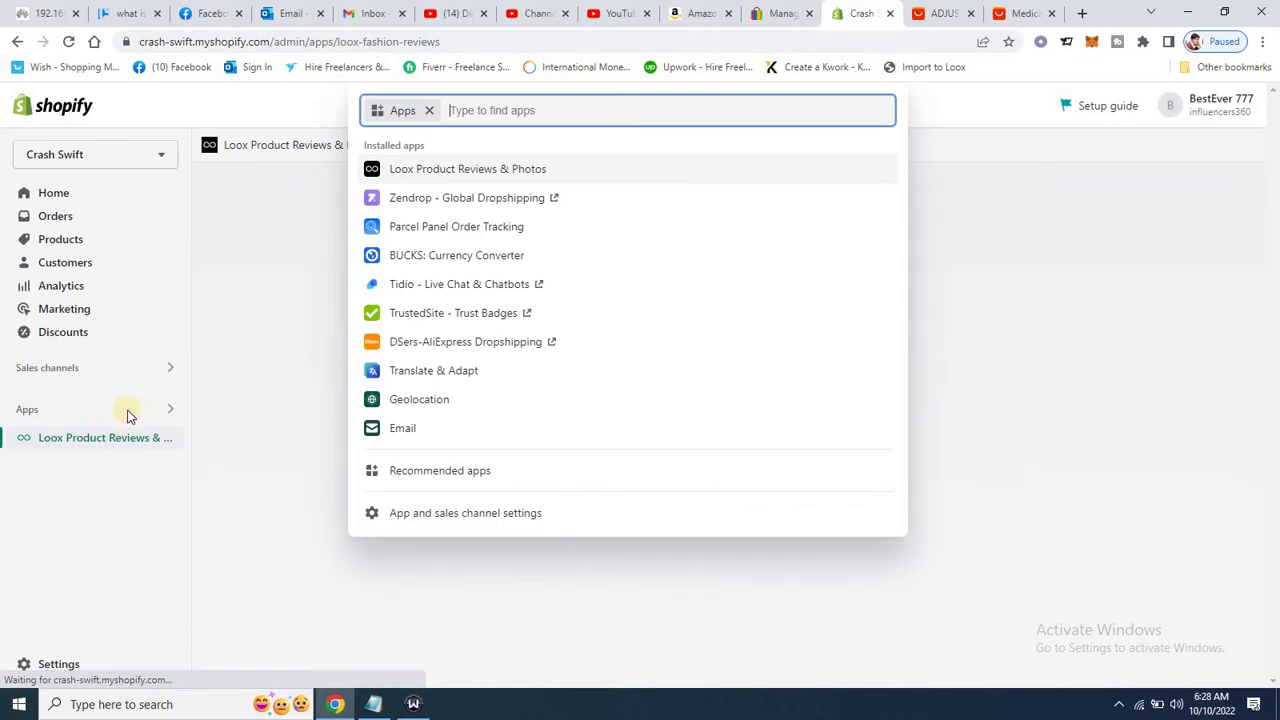
pyautogui.click(432, 205)
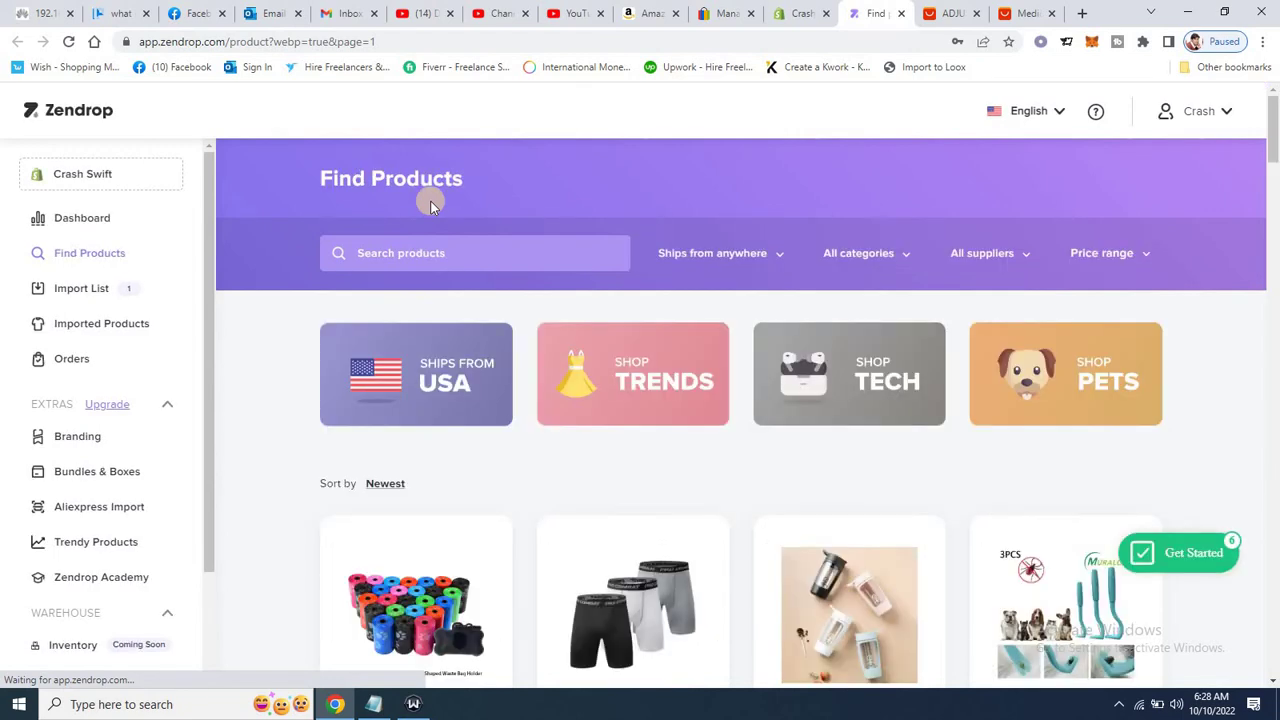
pyautogui.click(96, 329)
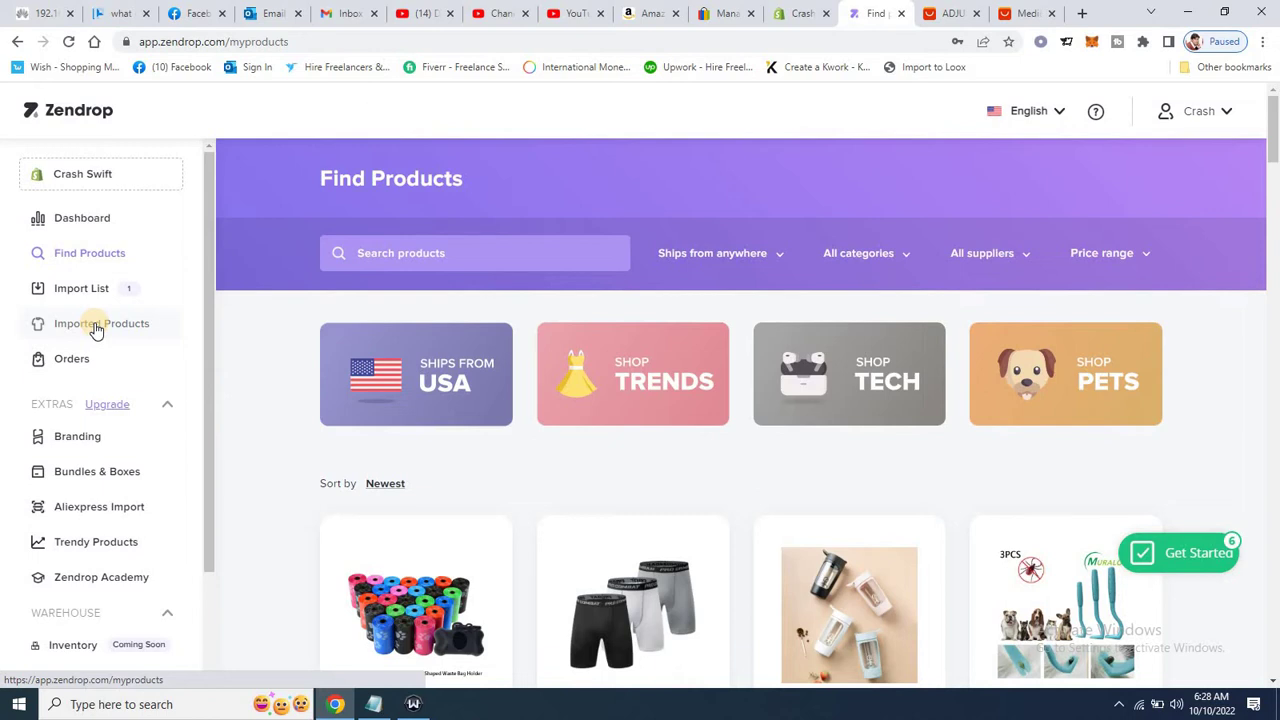
pyautogui.click(96, 329)
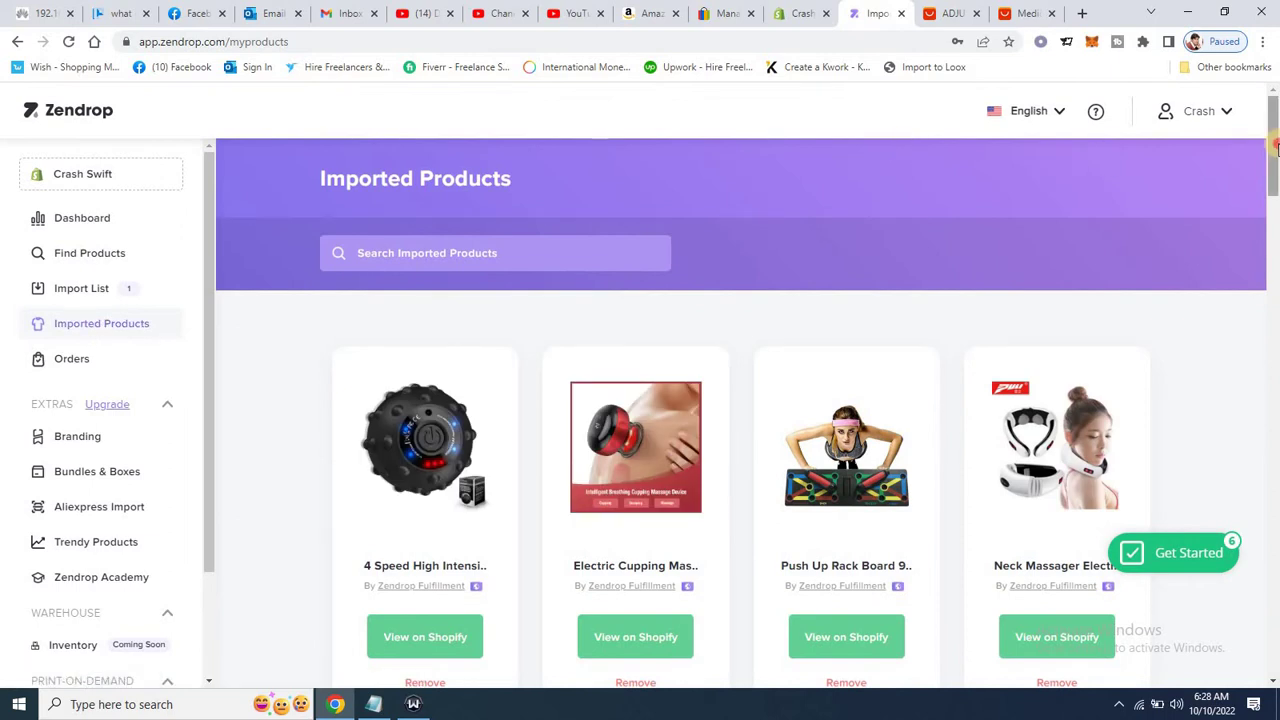
# Step: Open the imported back posture corrector's Shopify product, view its storefront page, and close the product's admin page
pyautogui.moveTo(1276, 147); pyautogui.dragTo(1276, 608)
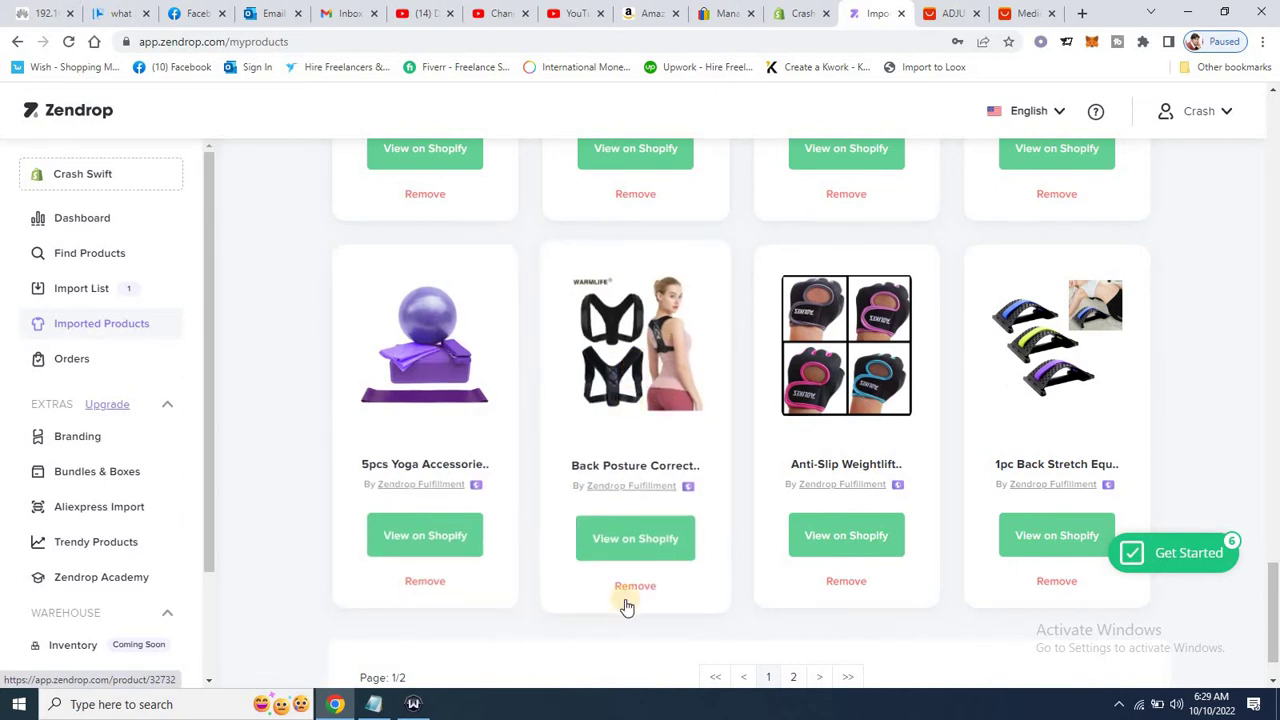
pyautogui.click(637, 546)
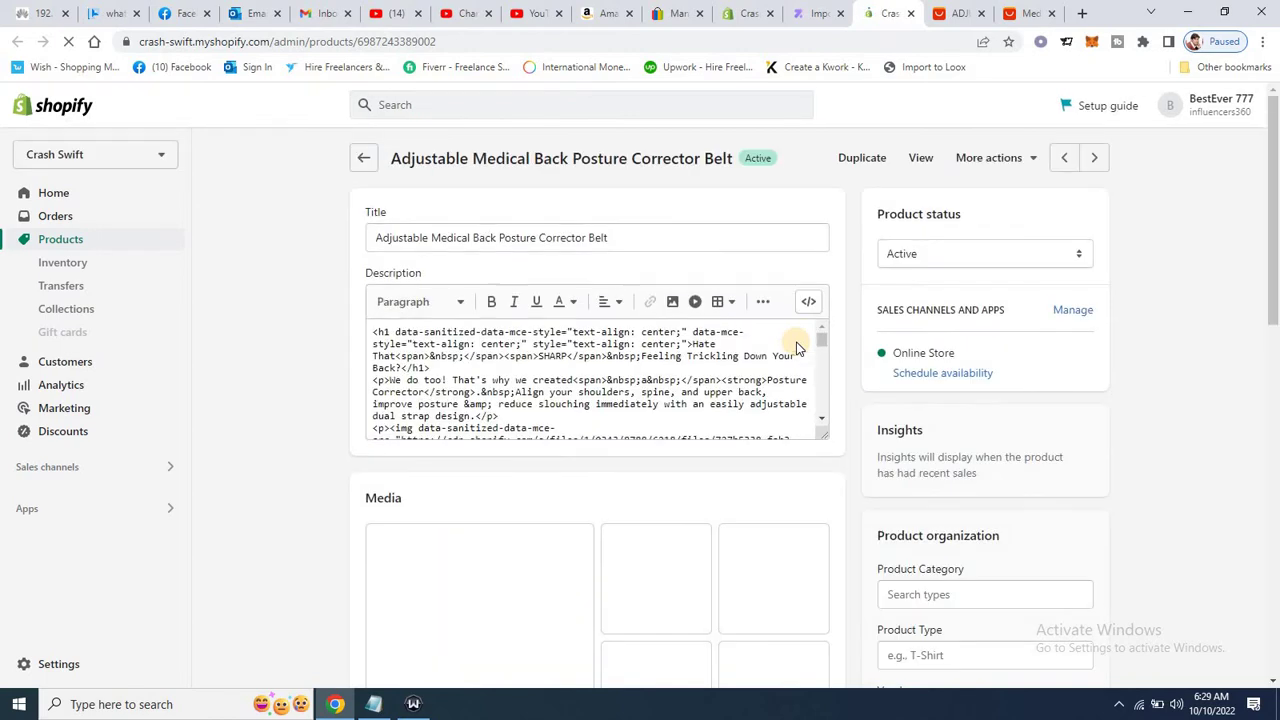
pyautogui.click(920, 160)
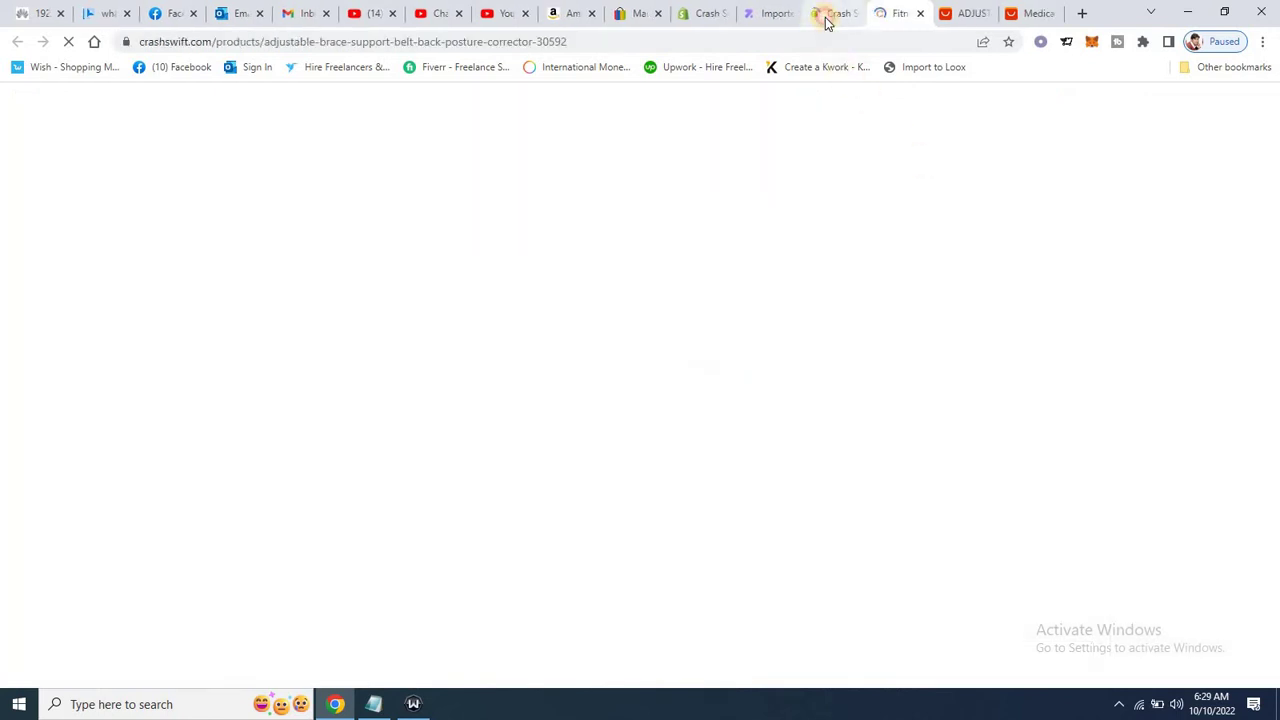
pyautogui.click(830, 14)
pyautogui.click(855, 13)
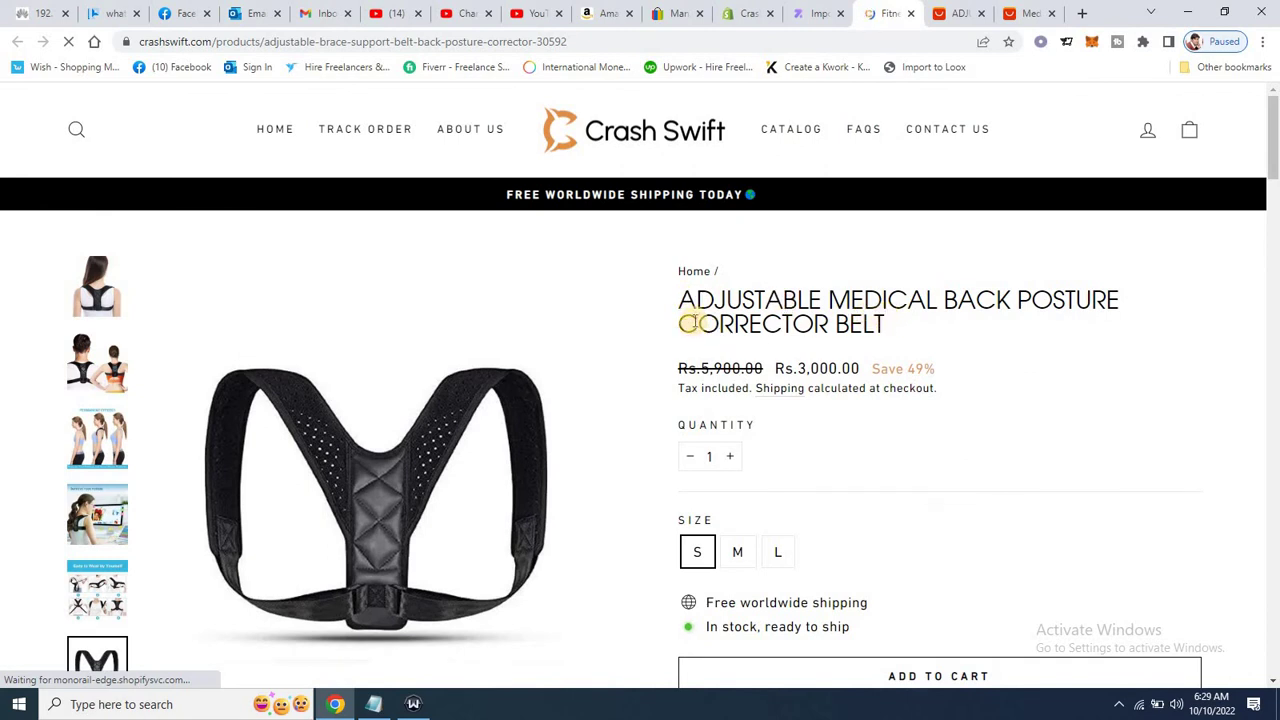
# Step: Dismiss the Loox form on the AliExpress posture corrector page and copy the title "Adjustable Medical Back Posture Corrector Belt" from the storefront
pyautogui.click(1010, 12)
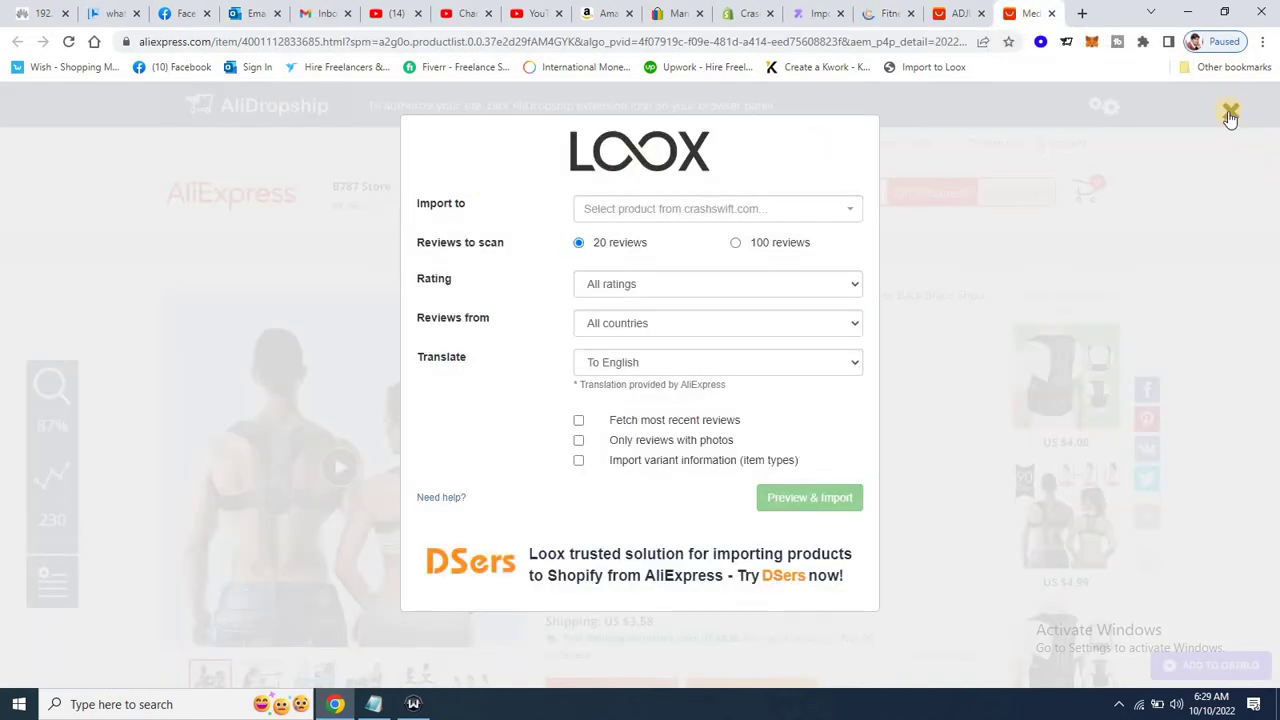
pyautogui.click(1230, 112)
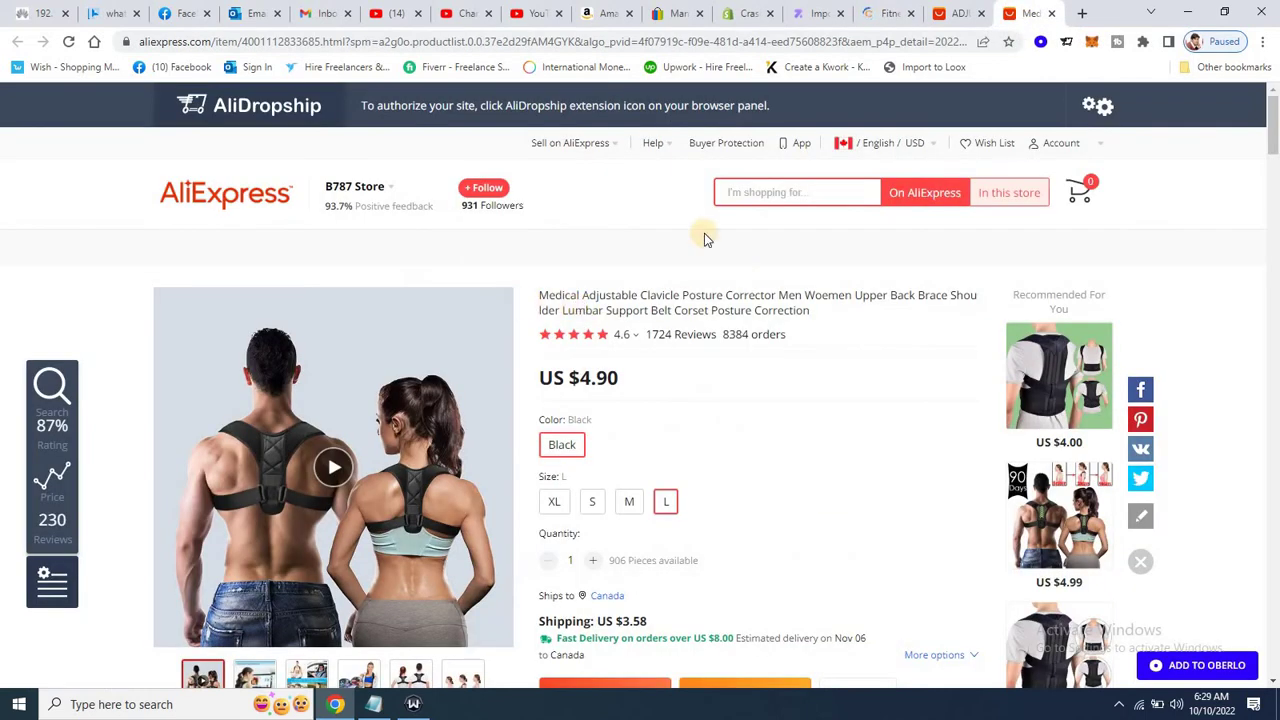
pyautogui.click(877, 18)
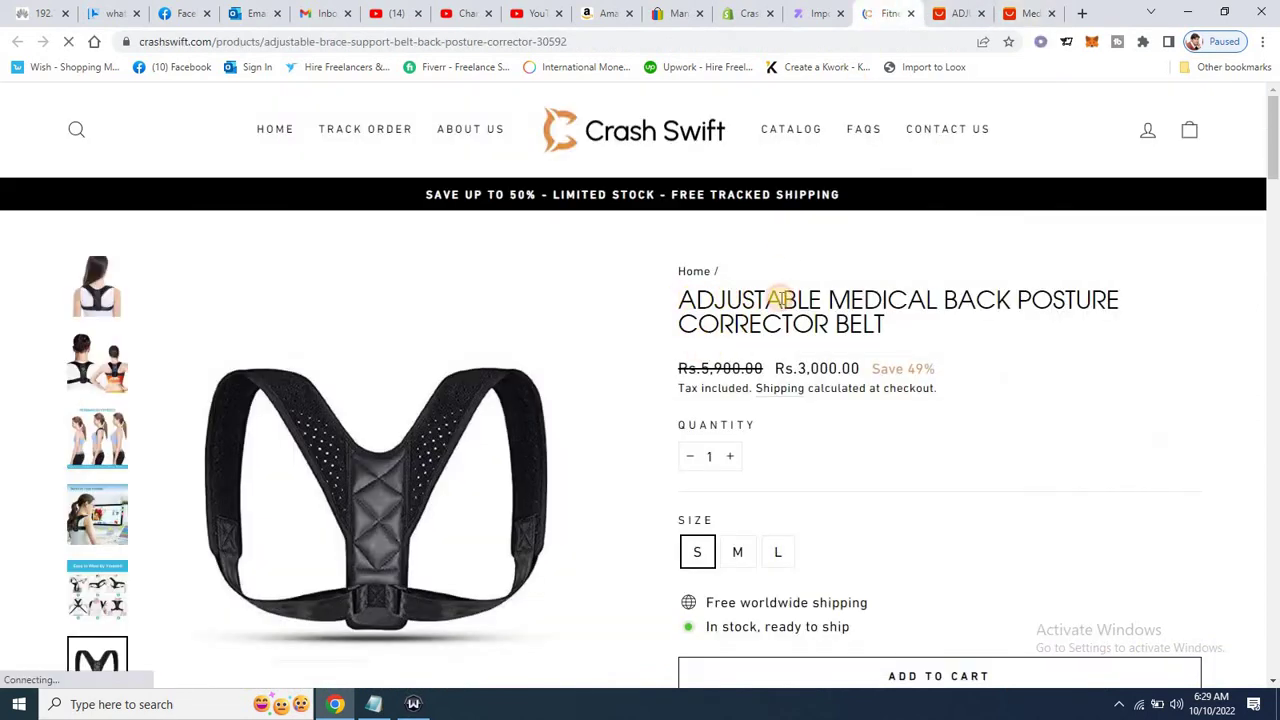
pyautogui.moveTo(779, 299); pyautogui.dragTo(897, 323)
pyautogui.hotkey('ctrl', 'c')
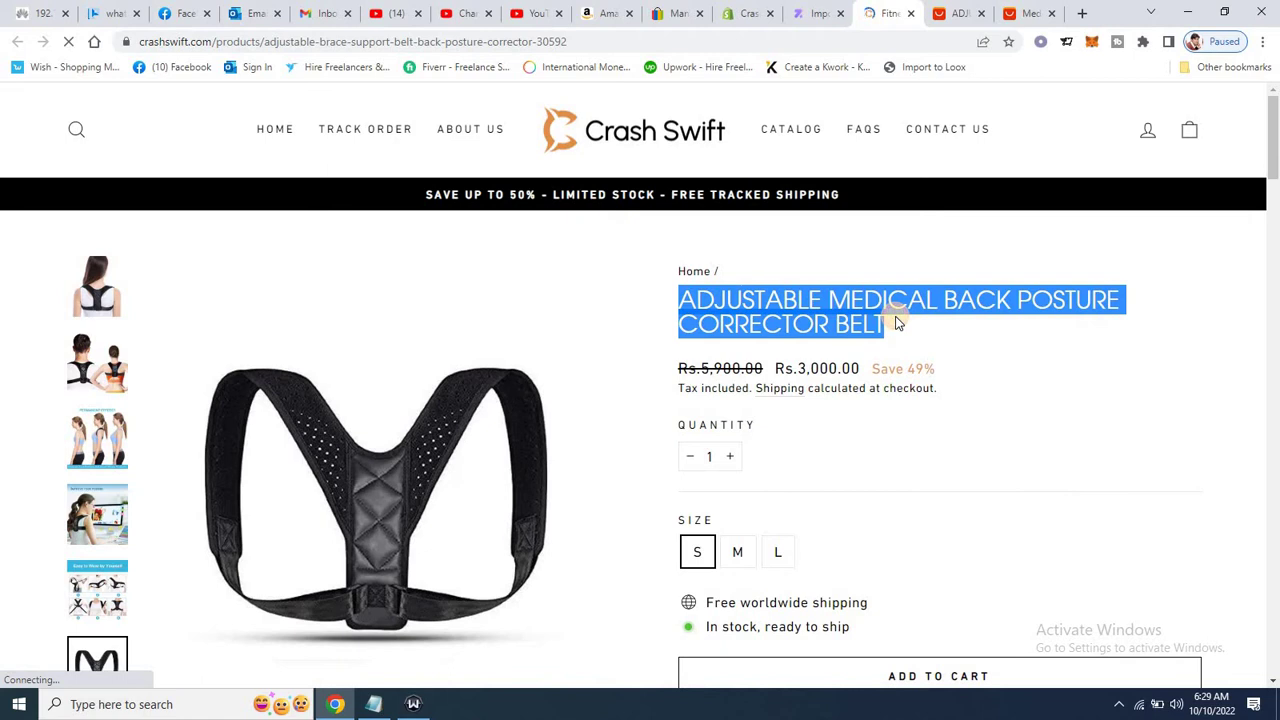
pyautogui.click(1027, 16)
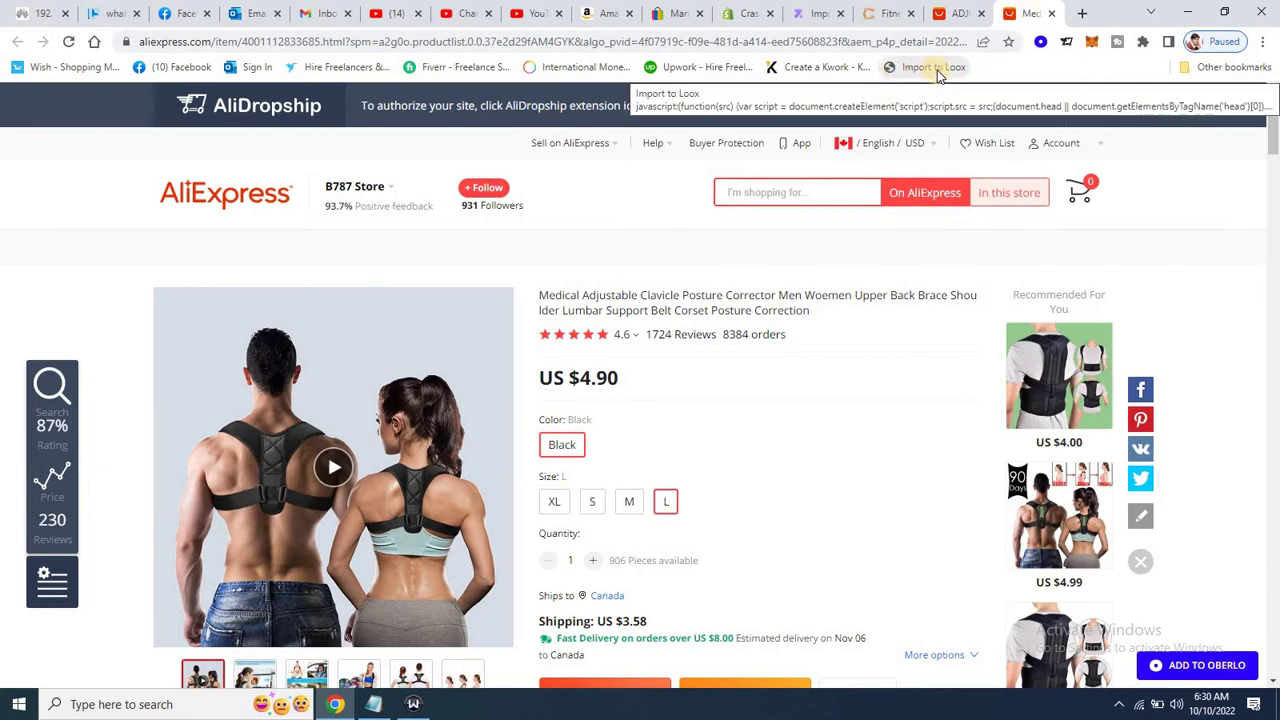
# Step: Open Loox's Import reviews page and try to add the "Import to Loox" button to the bookmarks bar
pyautogui.click(745, 13)
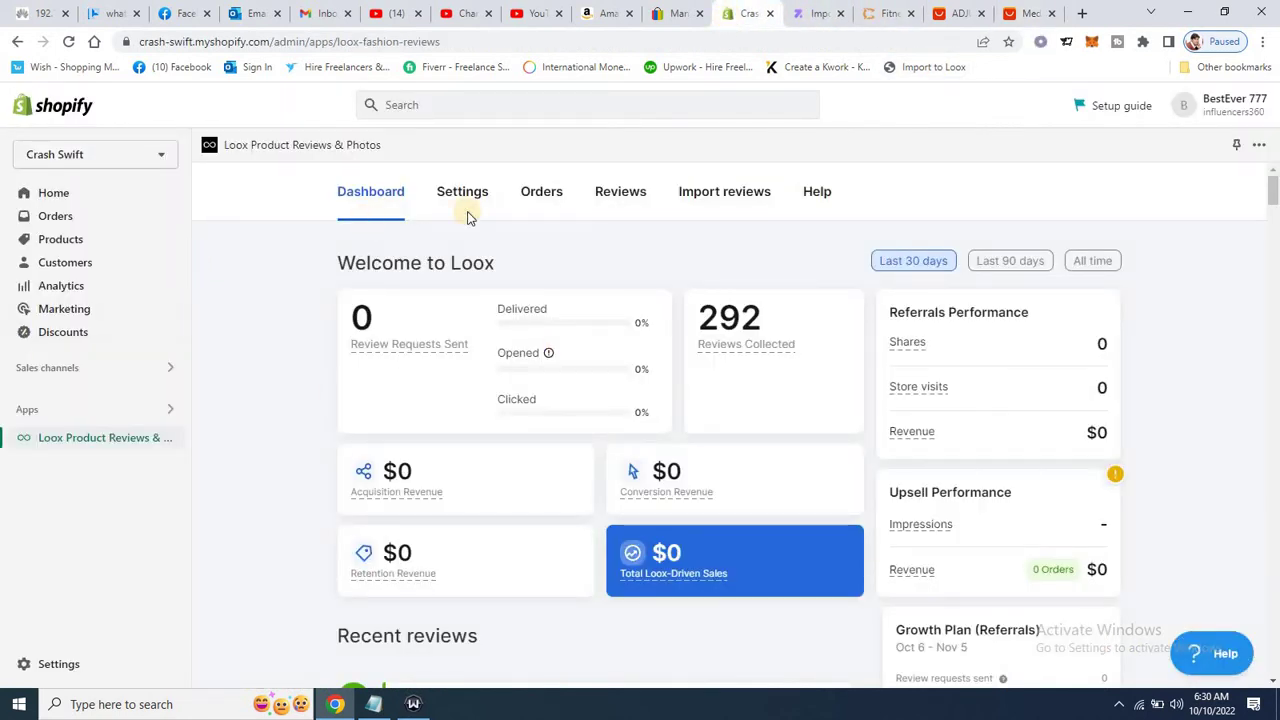
pyautogui.click(716, 203)
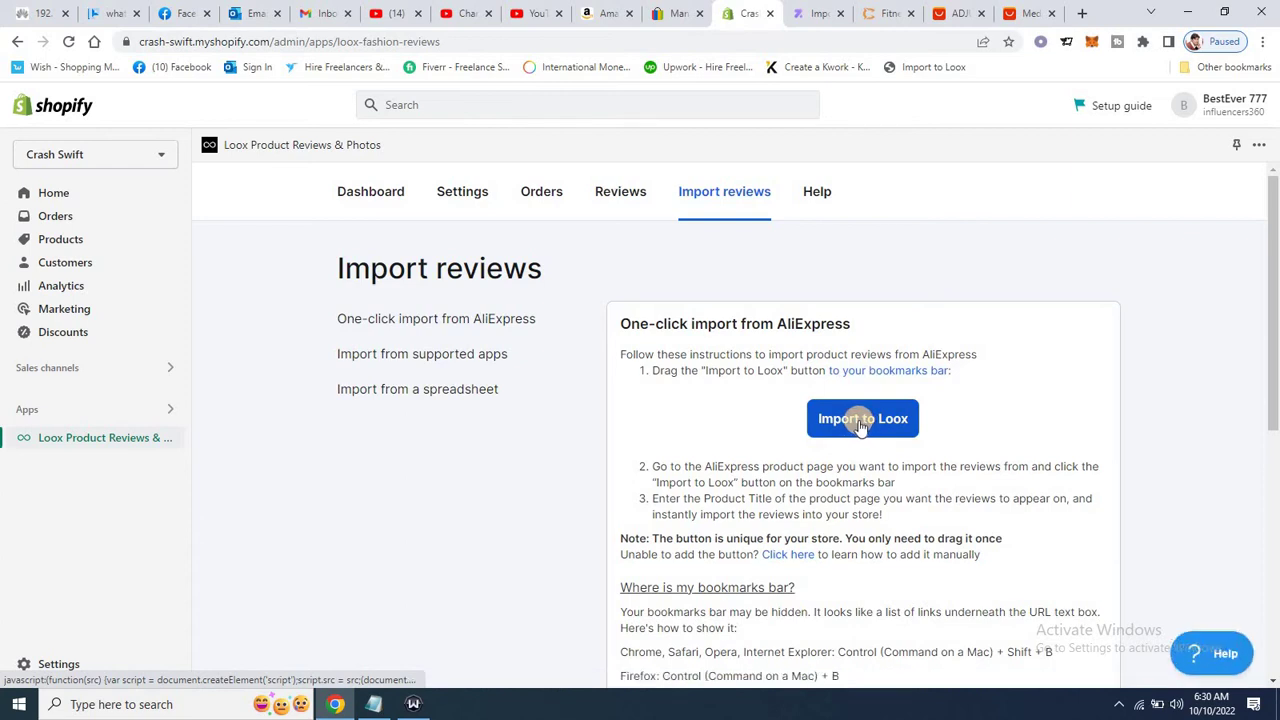
pyautogui.moveTo(860, 423); pyautogui.dragTo(1064, 60)
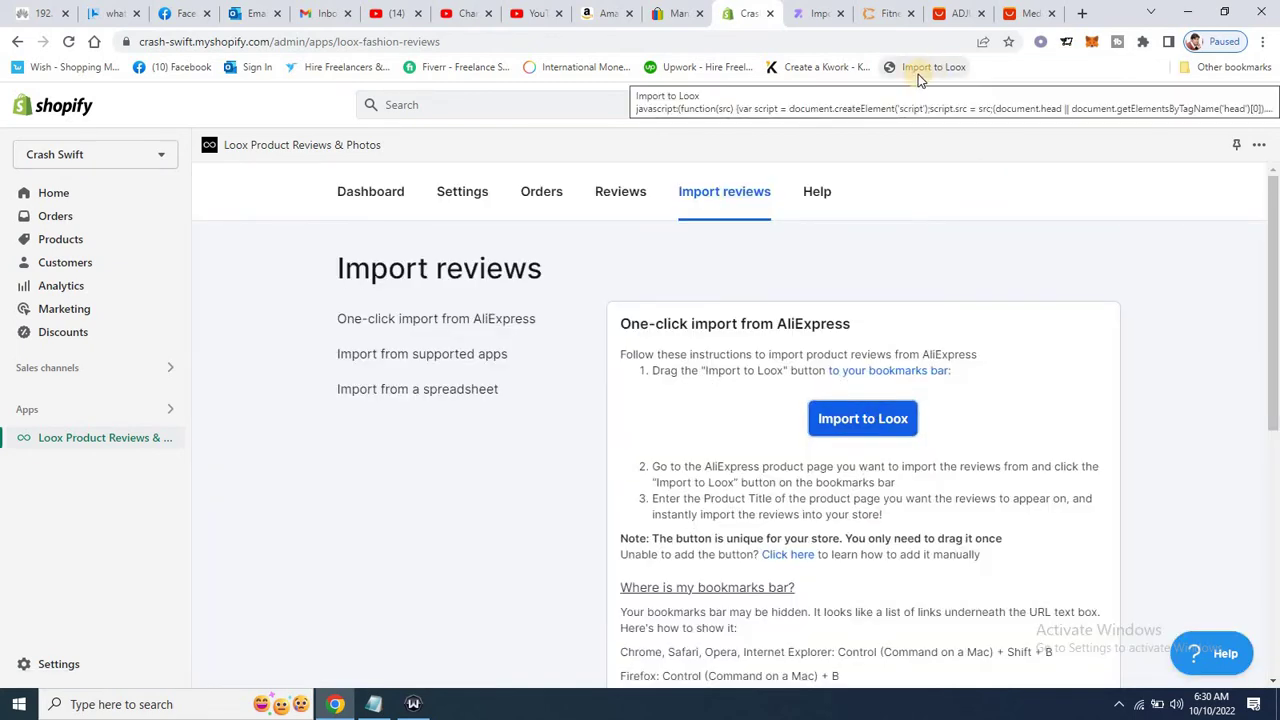
# Step: Launch Import to Loox on the AliExpress product page and choose Adjustable Medical Back Posture Corrector Belt as the import target
pyautogui.click(1020, 14)
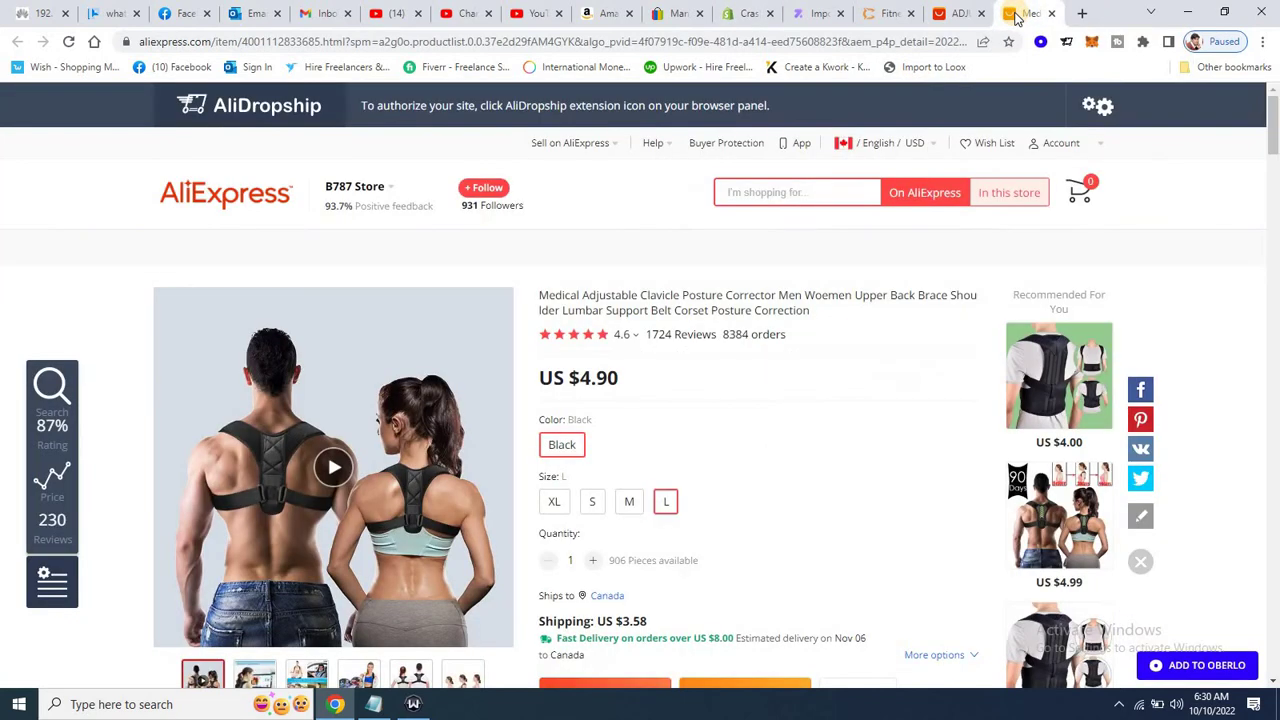
pyautogui.click(928, 70)
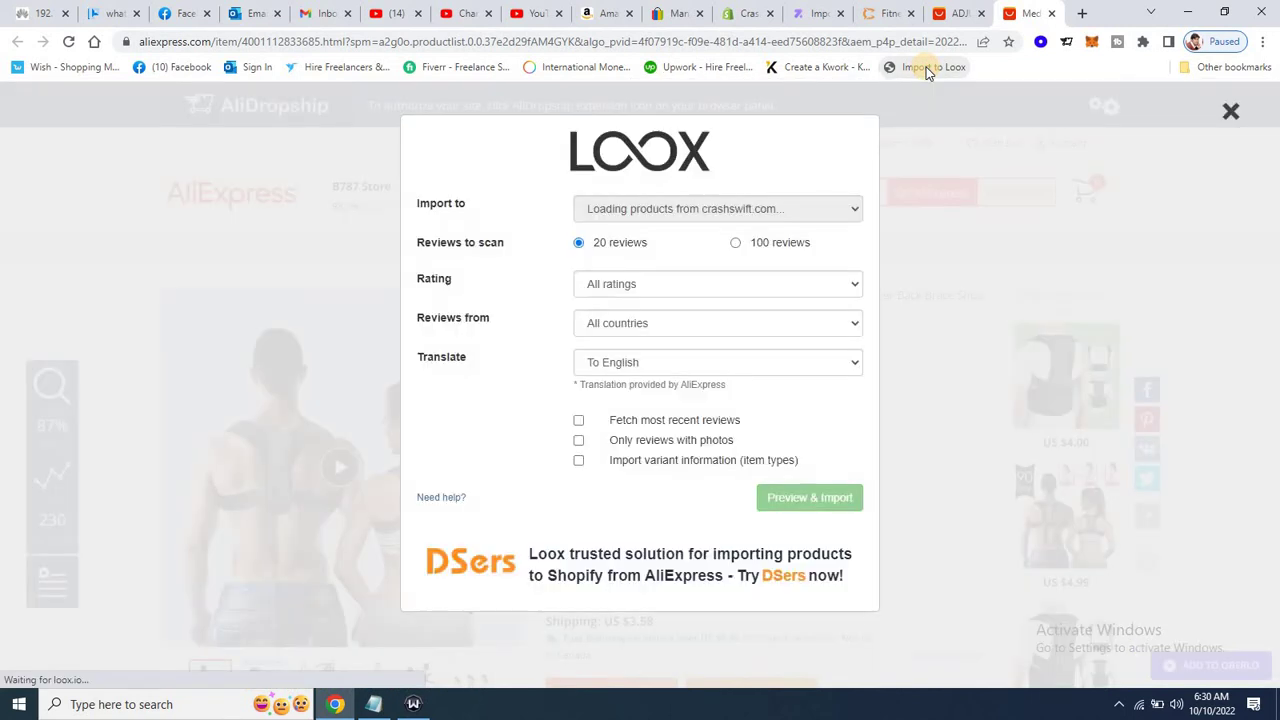
pyautogui.click(673, 211)
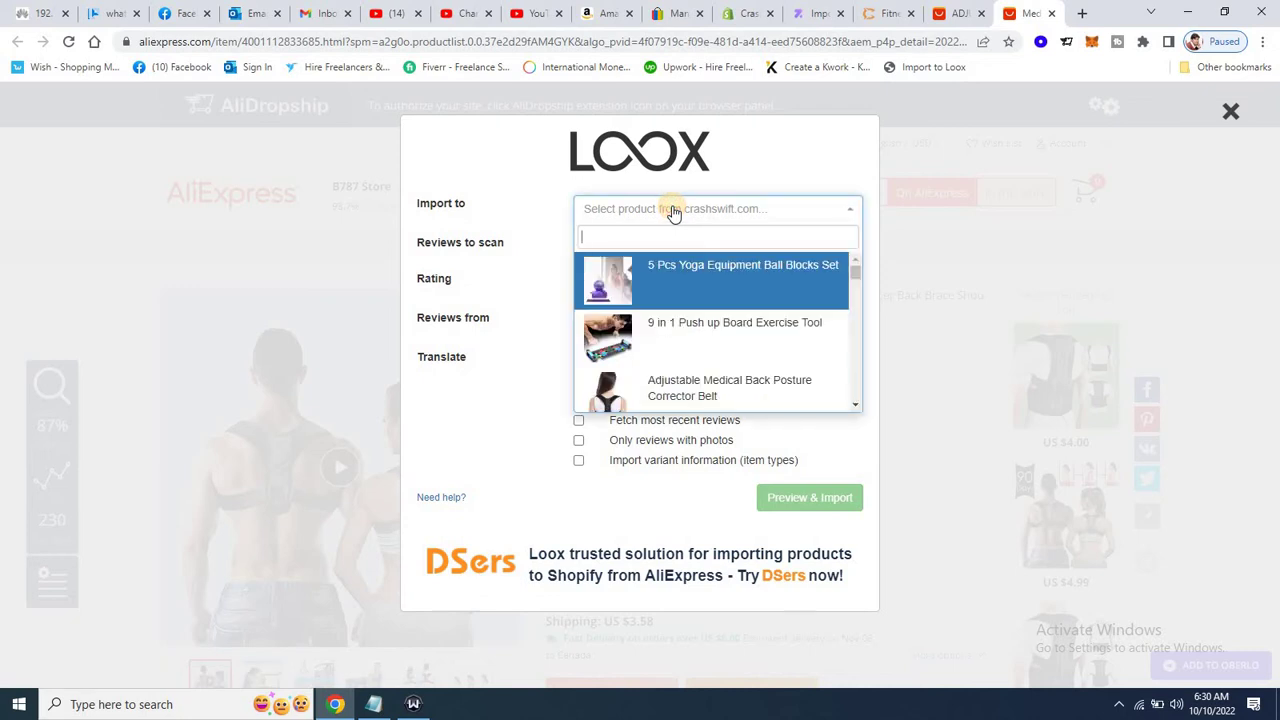
pyautogui.hotkey('ctrl', 'v')
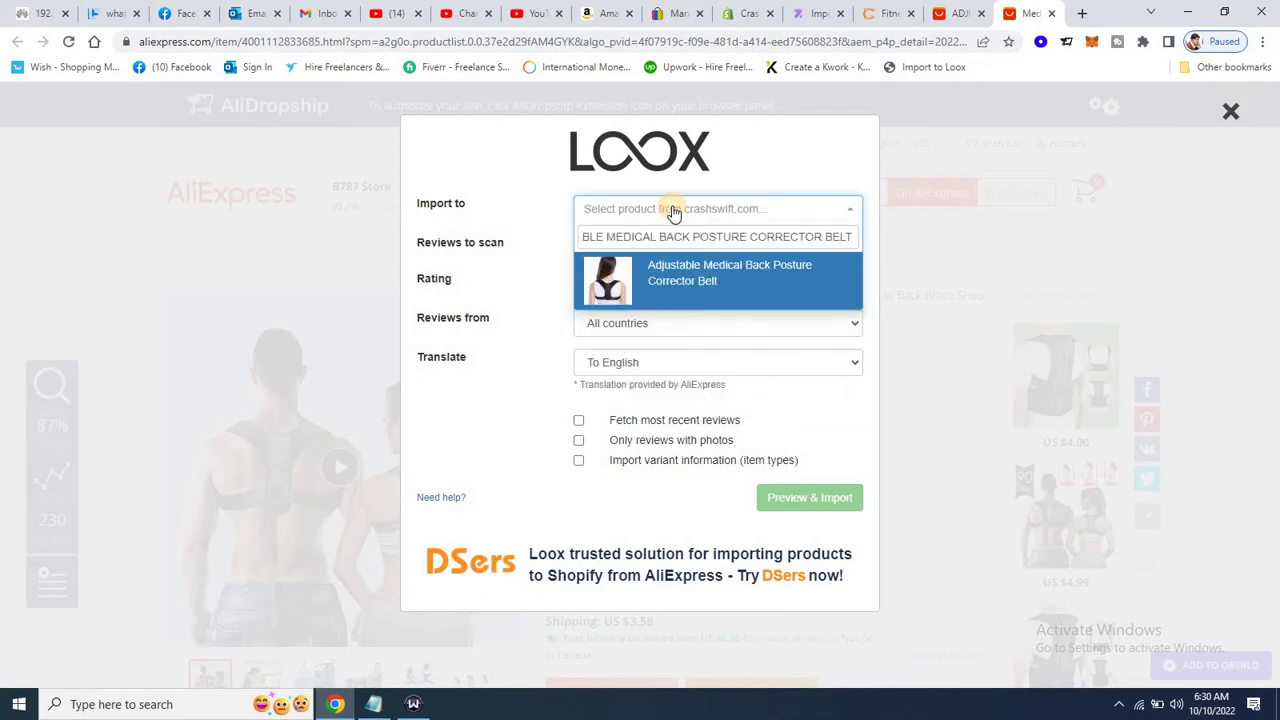
pyautogui.click(673, 269)
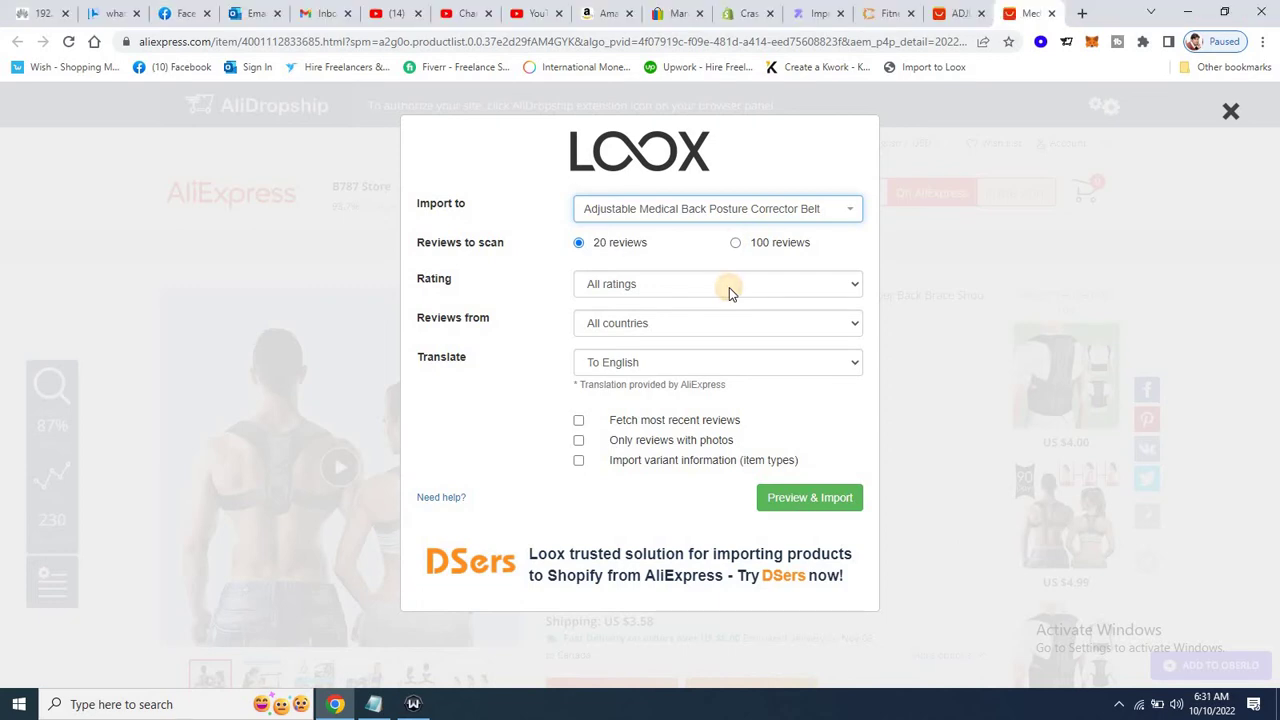
# Step: Set the import to scan 100 reviews, 4 stars and up, only with photos, and start the review preview
pyautogui.press('Right')
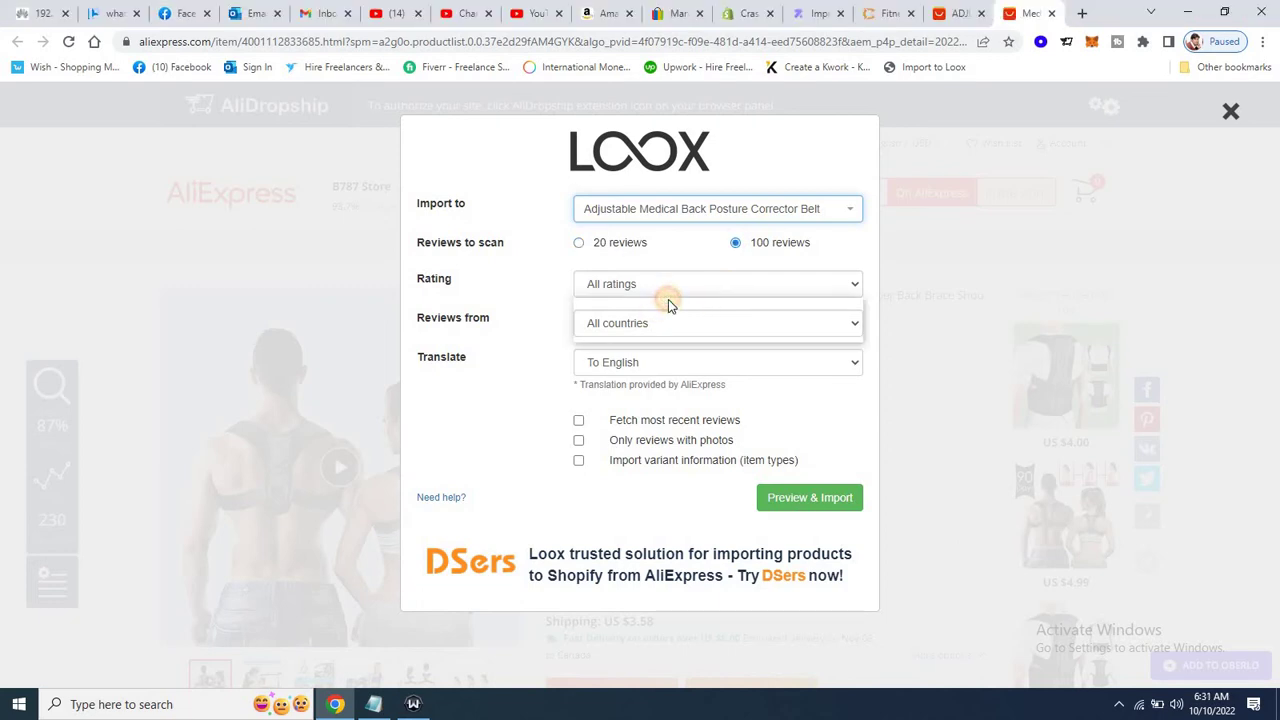
pyautogui.click(681, 289)
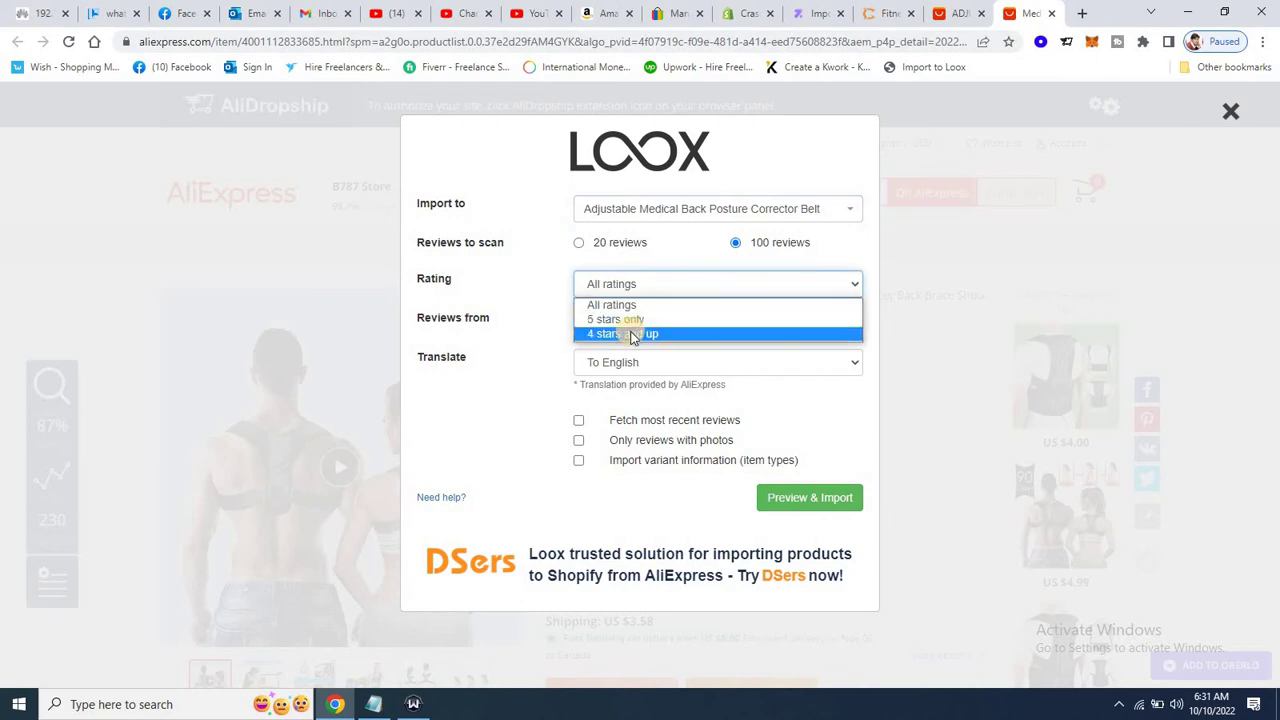
pyautogui.click(631, 336)
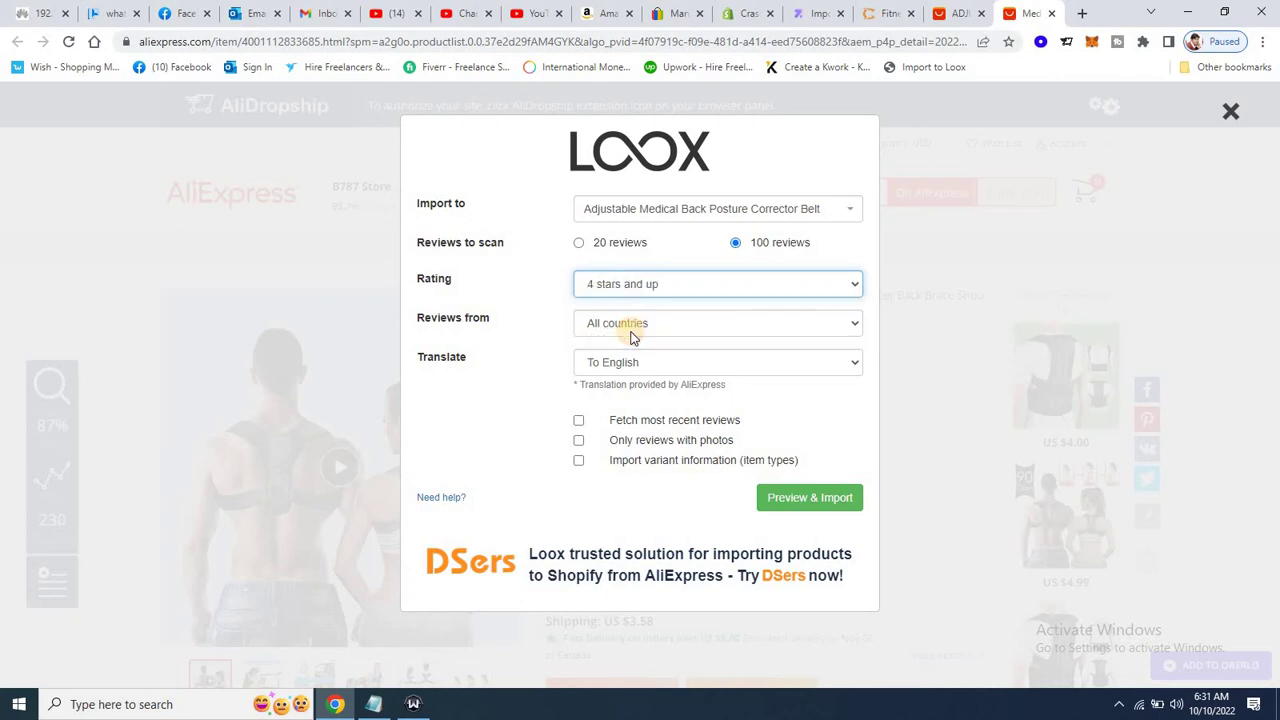
pyautogui.click(735, 243)
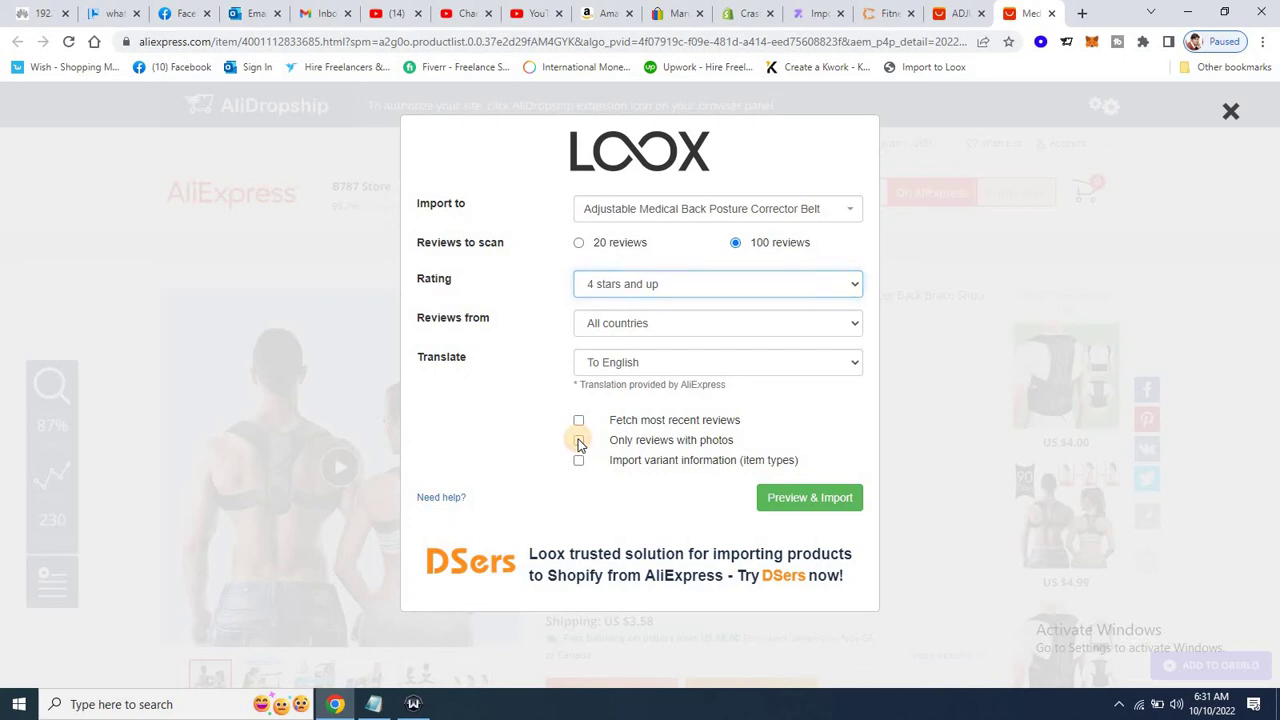
pyautogui.click(579, 441)
pyautogui.click(787, 502)
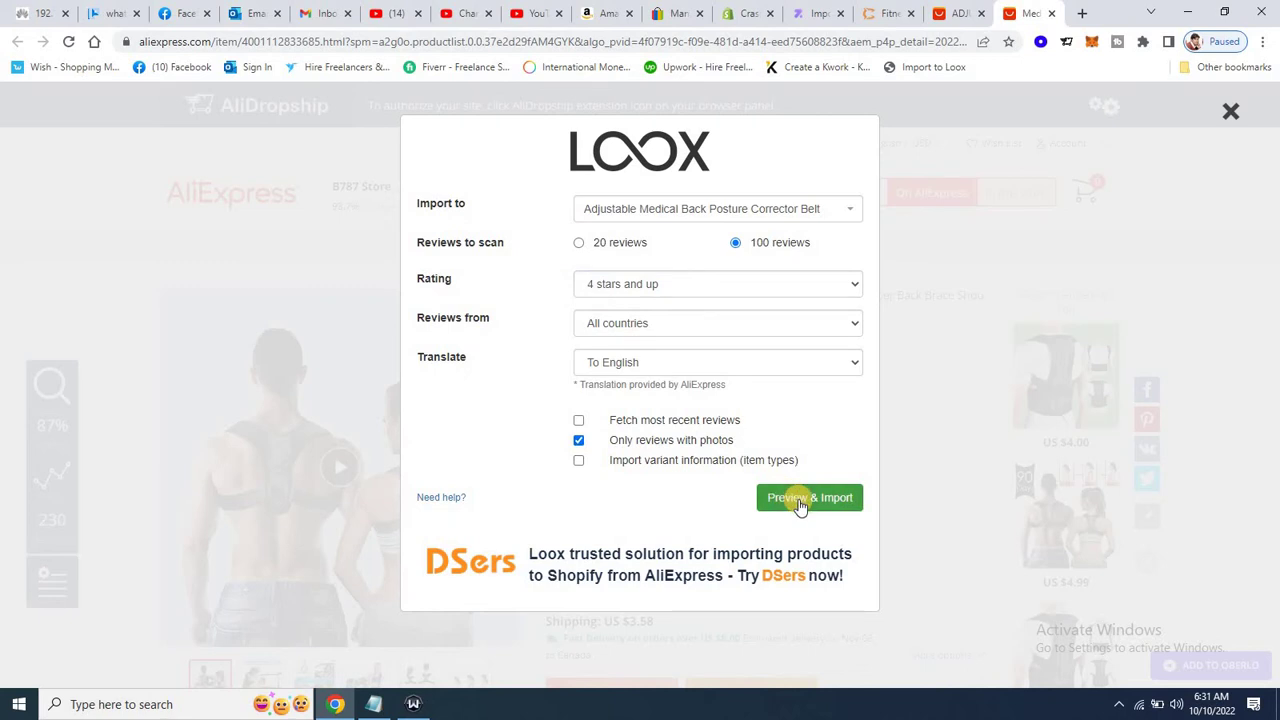
pyautogui.click(800, 506)
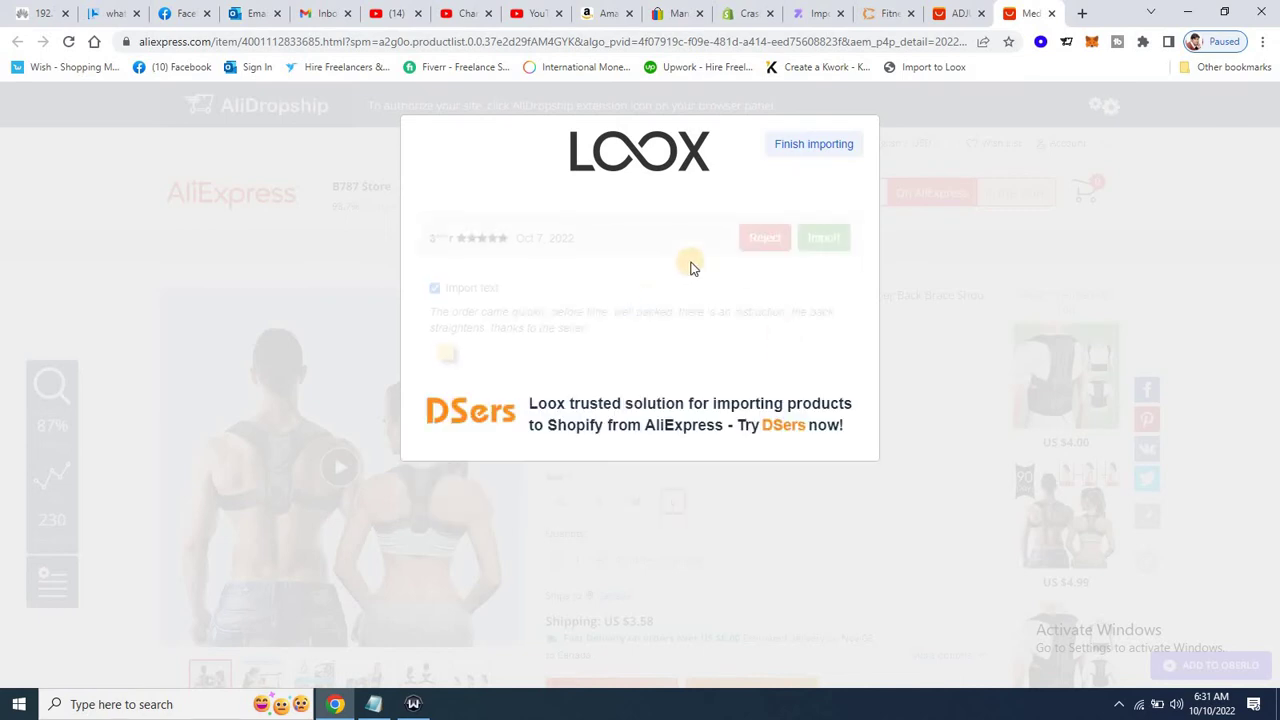
# Step: Import the previewed AliExpress photo reviews one by one with their text, through the Apr 22, 2022 review about fast shipping to Mexico
pyautogui.click(826, 217)
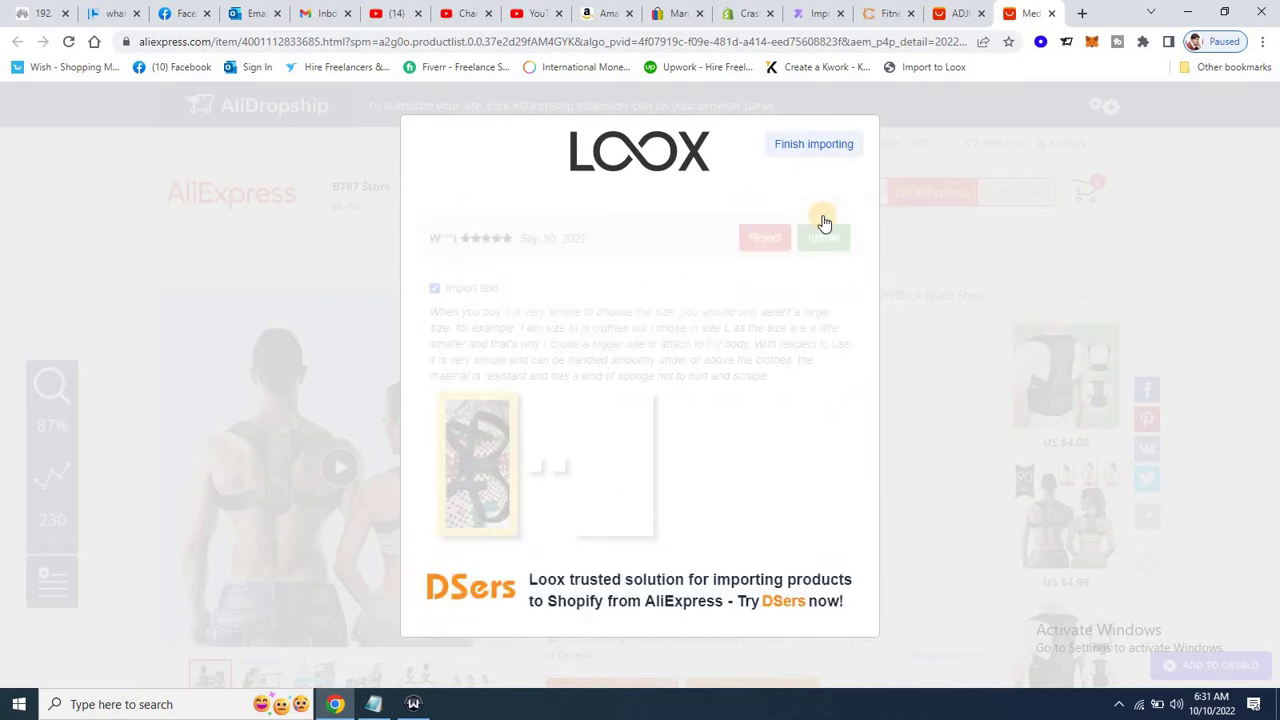
pyautogui.click(822, 217)
pyautogui.click(825, 216)
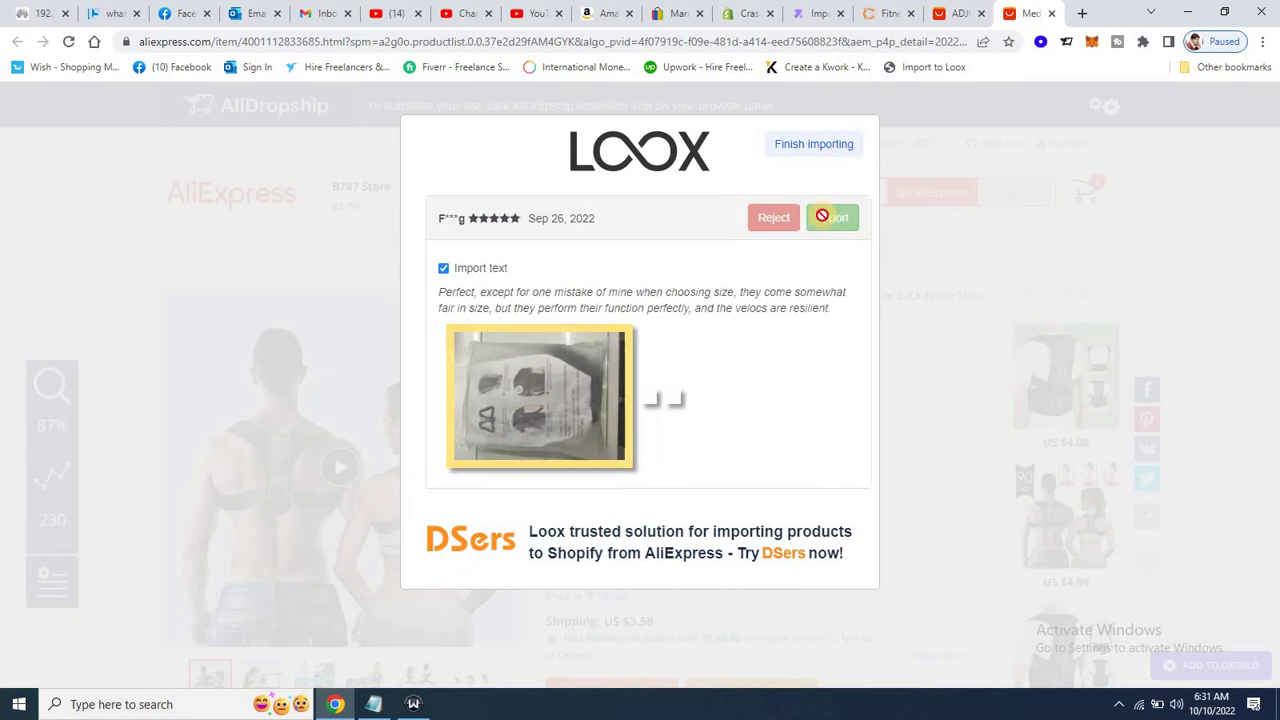
pyautogui.click(822, 224)
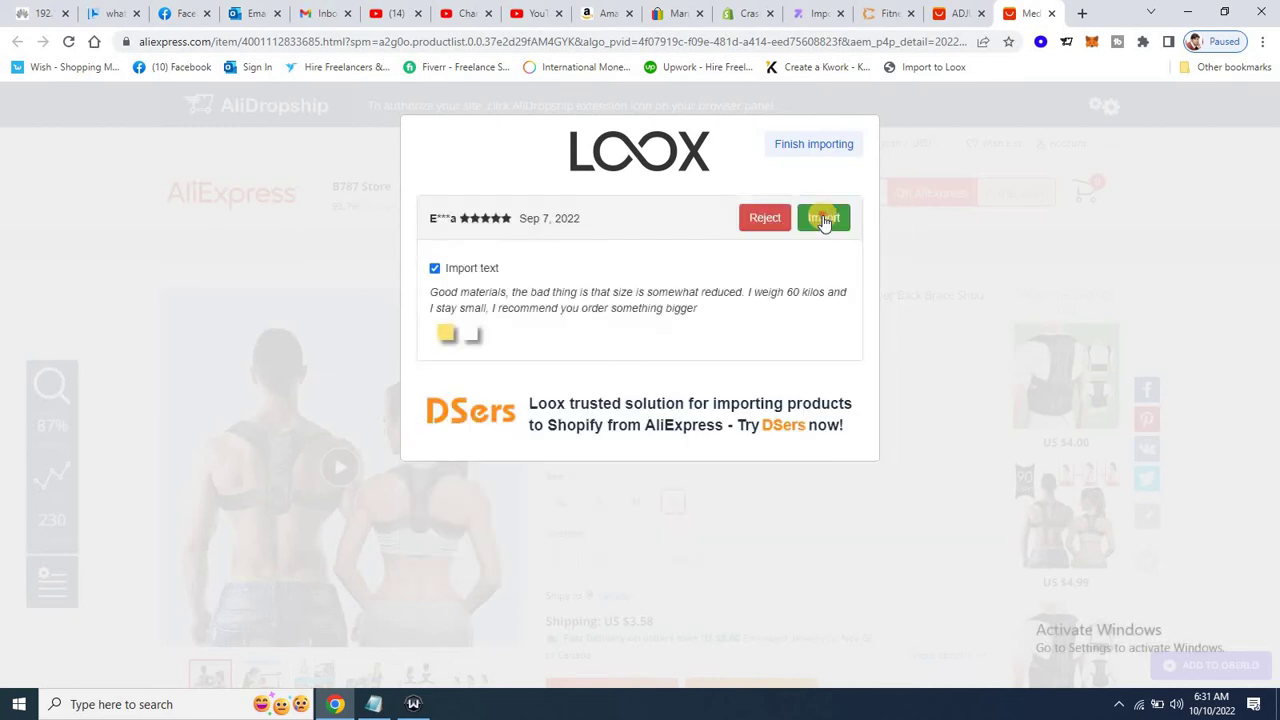
pyautogui.click(822, 216)
pyautogui.click(822, 217)
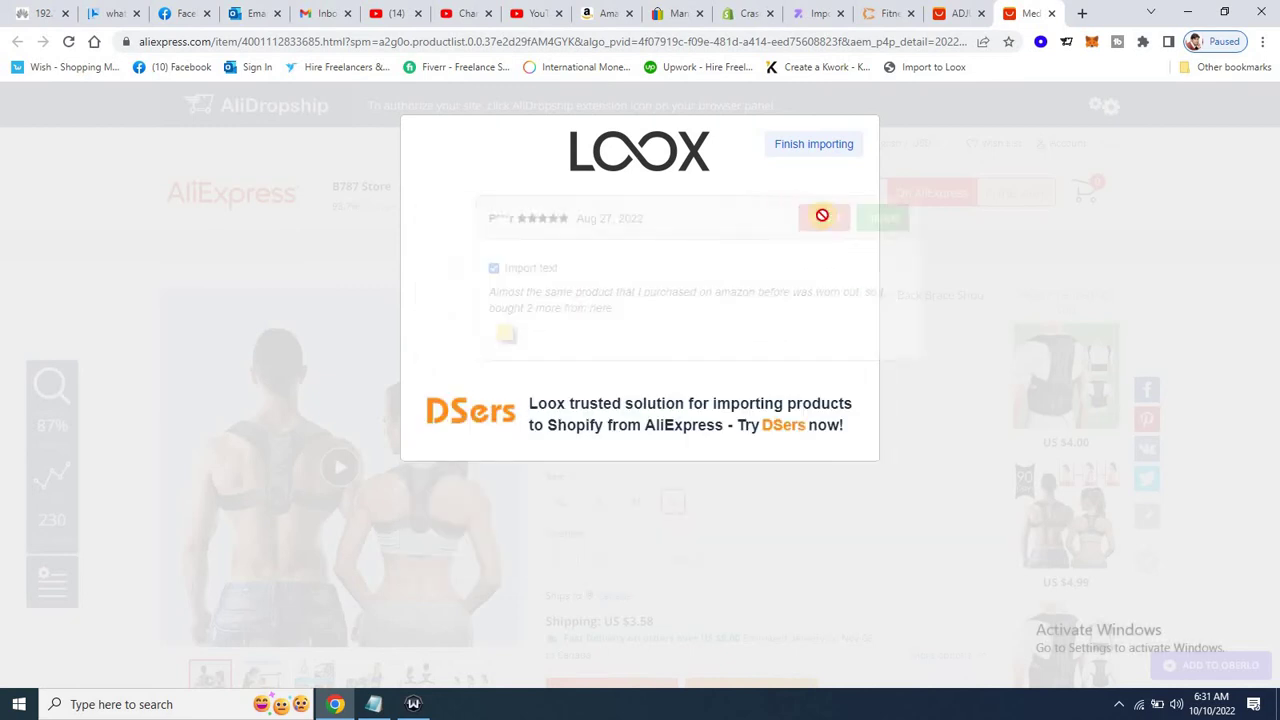
pyautogui.click(822, 217)
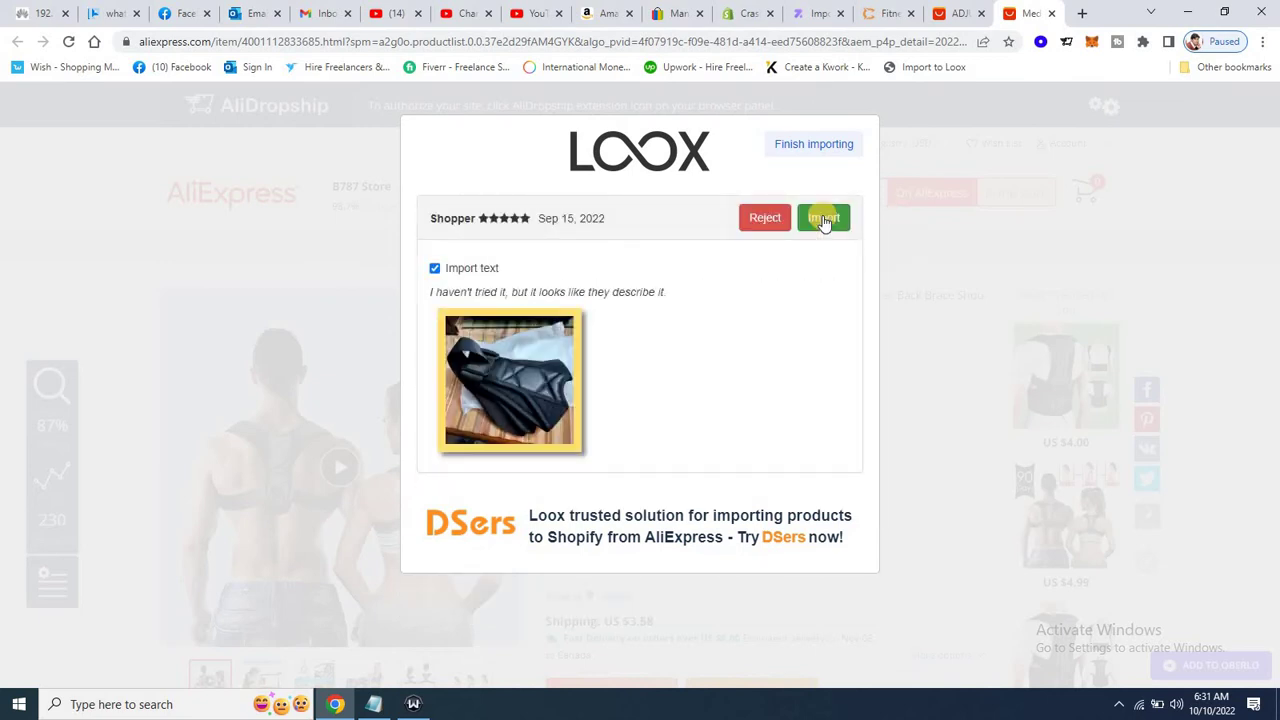
pyautogui.click(822, 217)
pyautogui.click(824, 217)
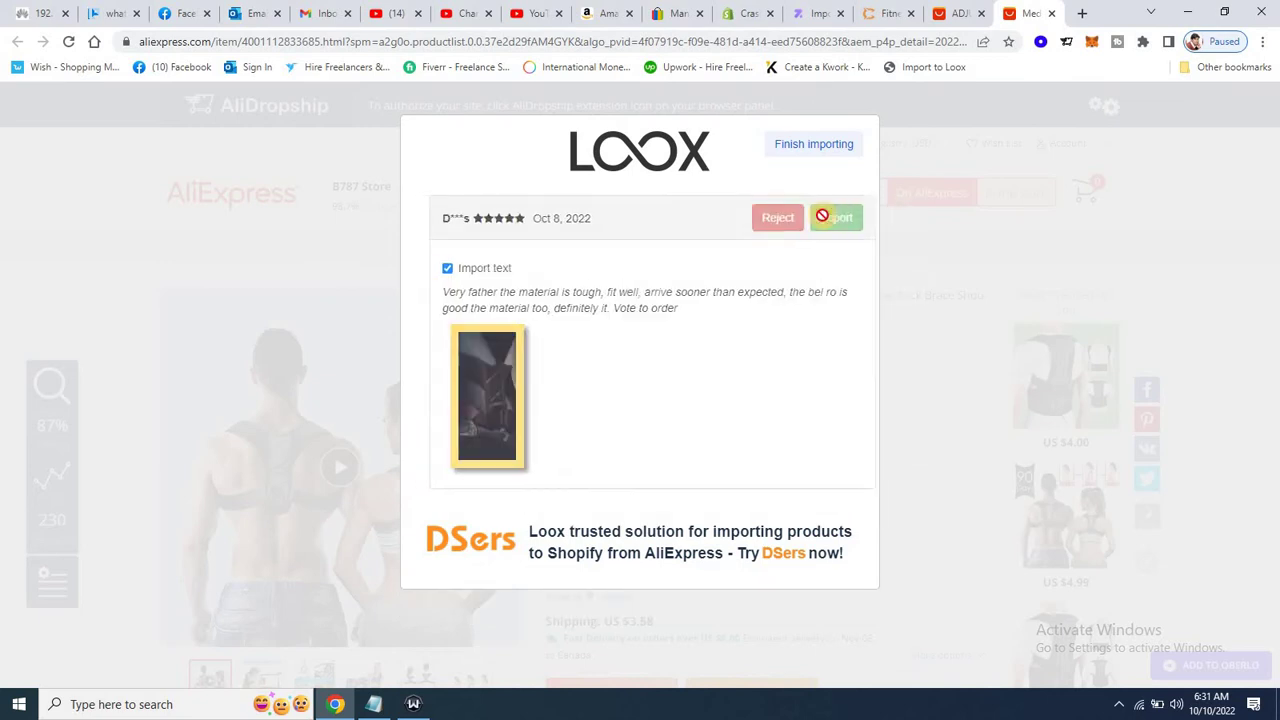
pyautogui.click(822, 222)
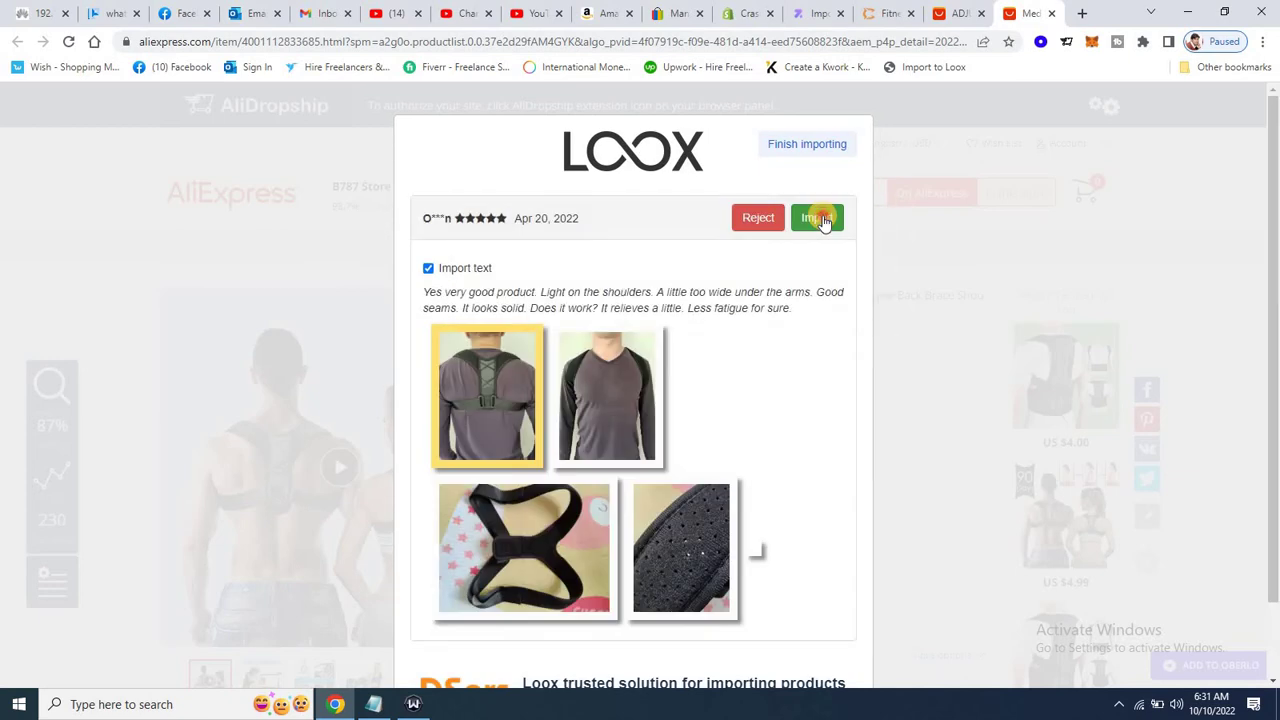
pyautogui.click(822, 220)
pyautogui.click(822, 220)
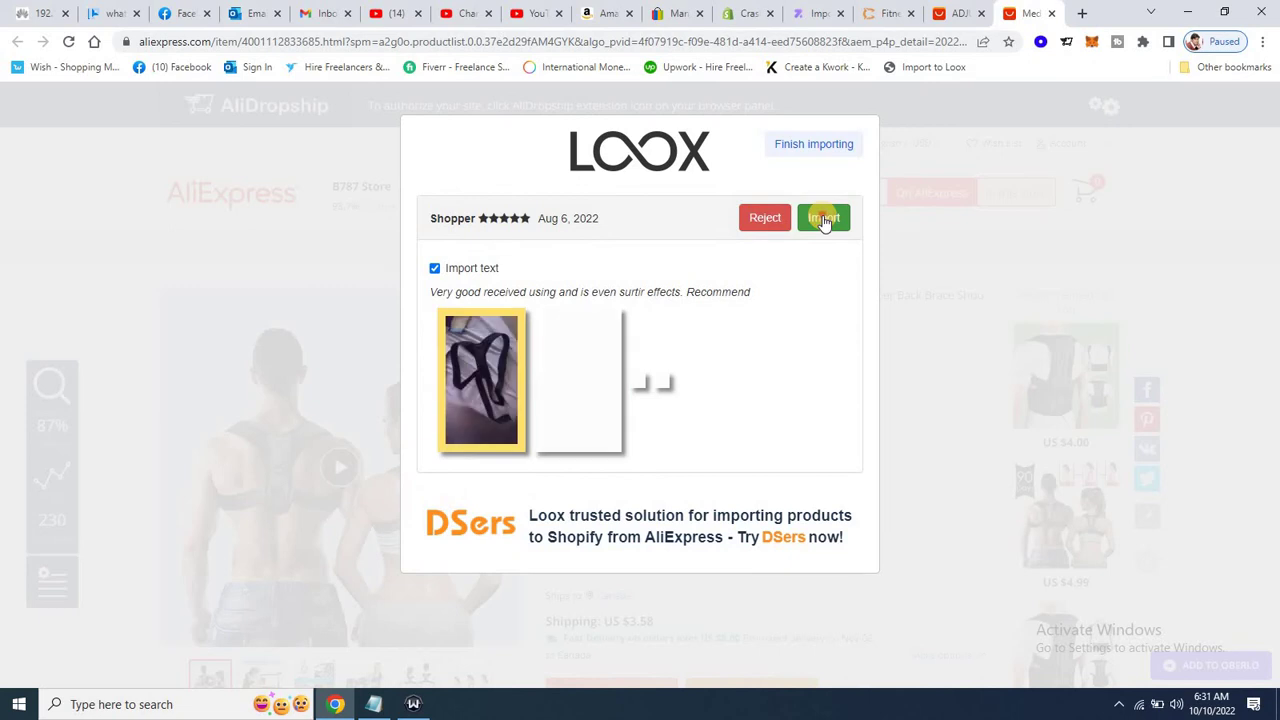
pyautogui.click(822, 219)
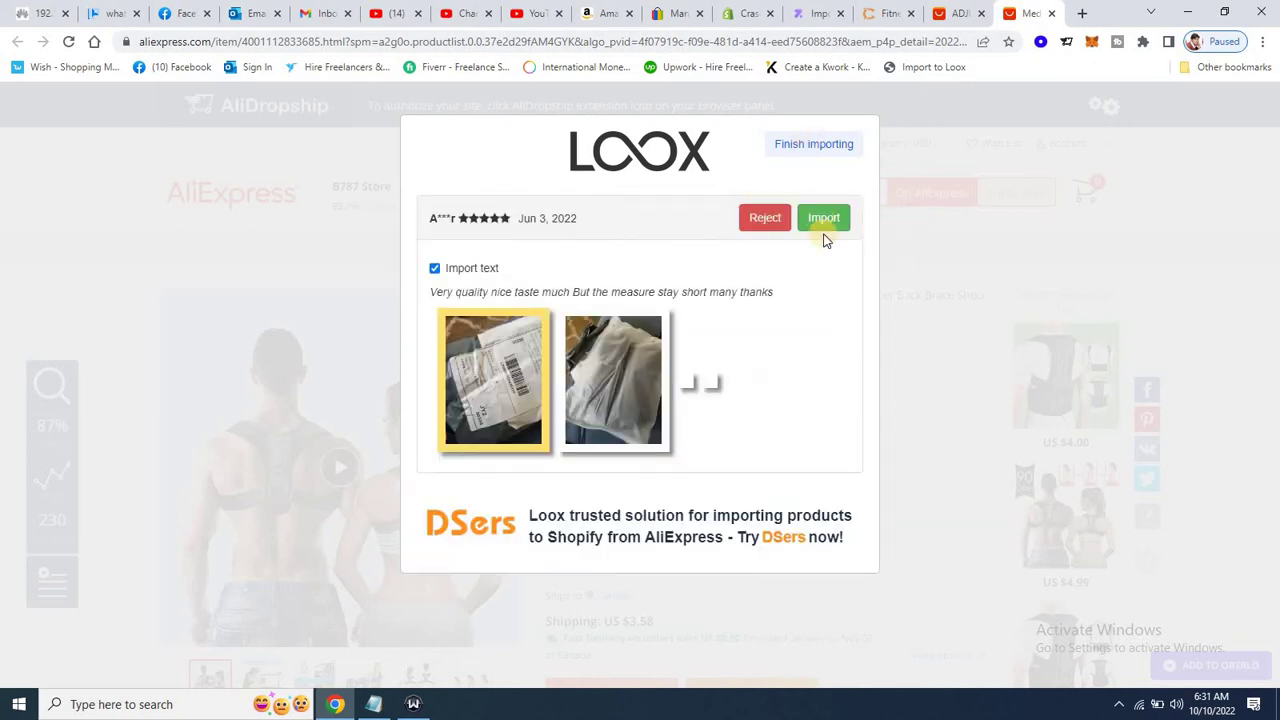
pyautogui.click(822, 219)
pyautogui.click(821, 217)
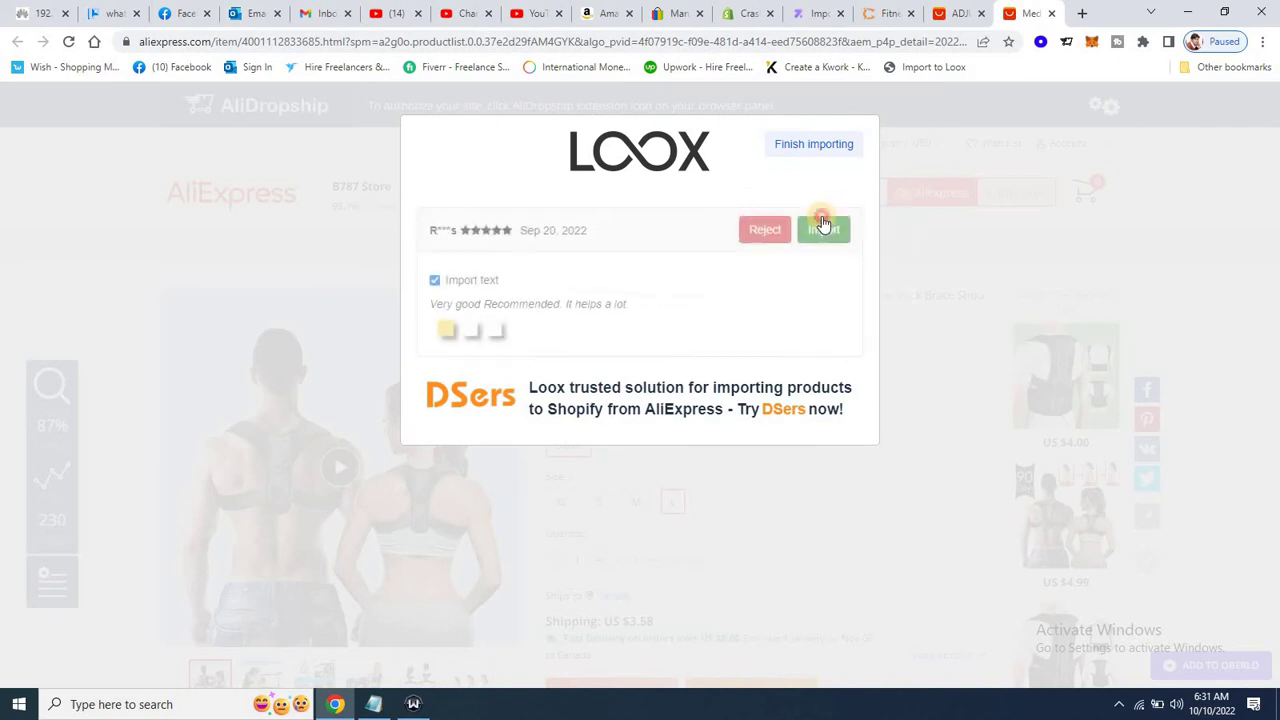
pyautogui.click(822, 219)
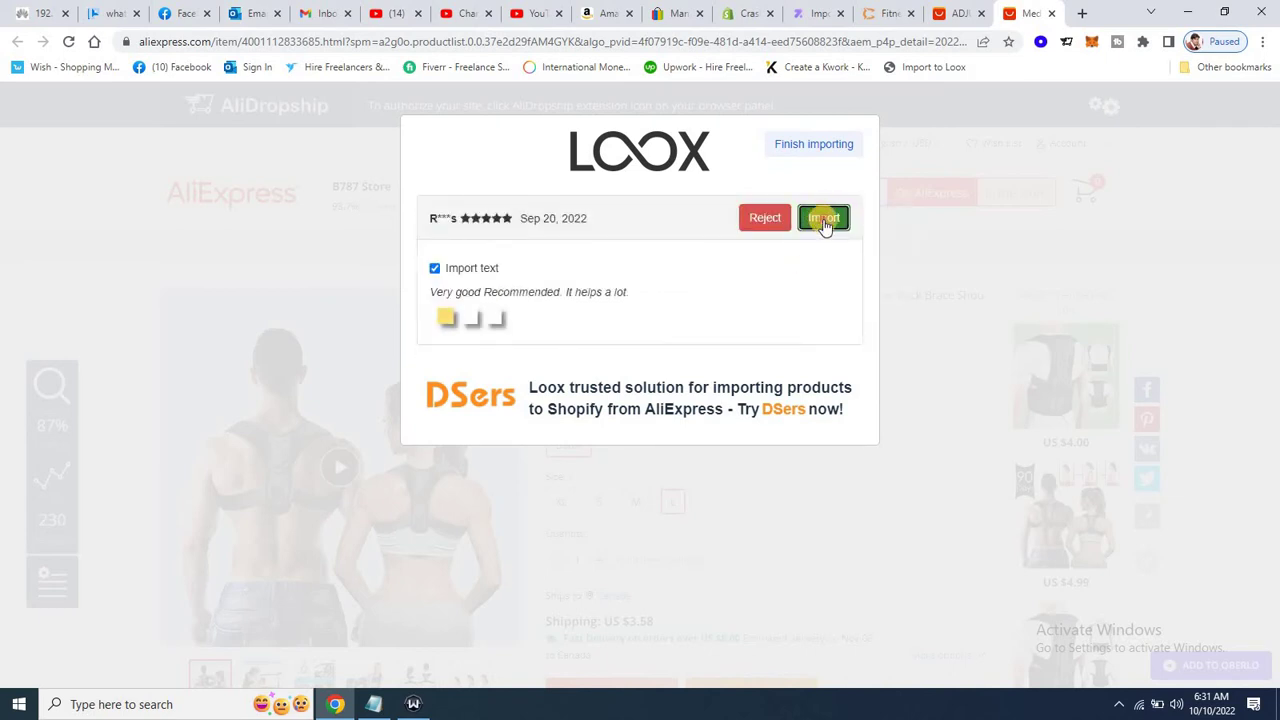
pyautogui.click(821, 218)
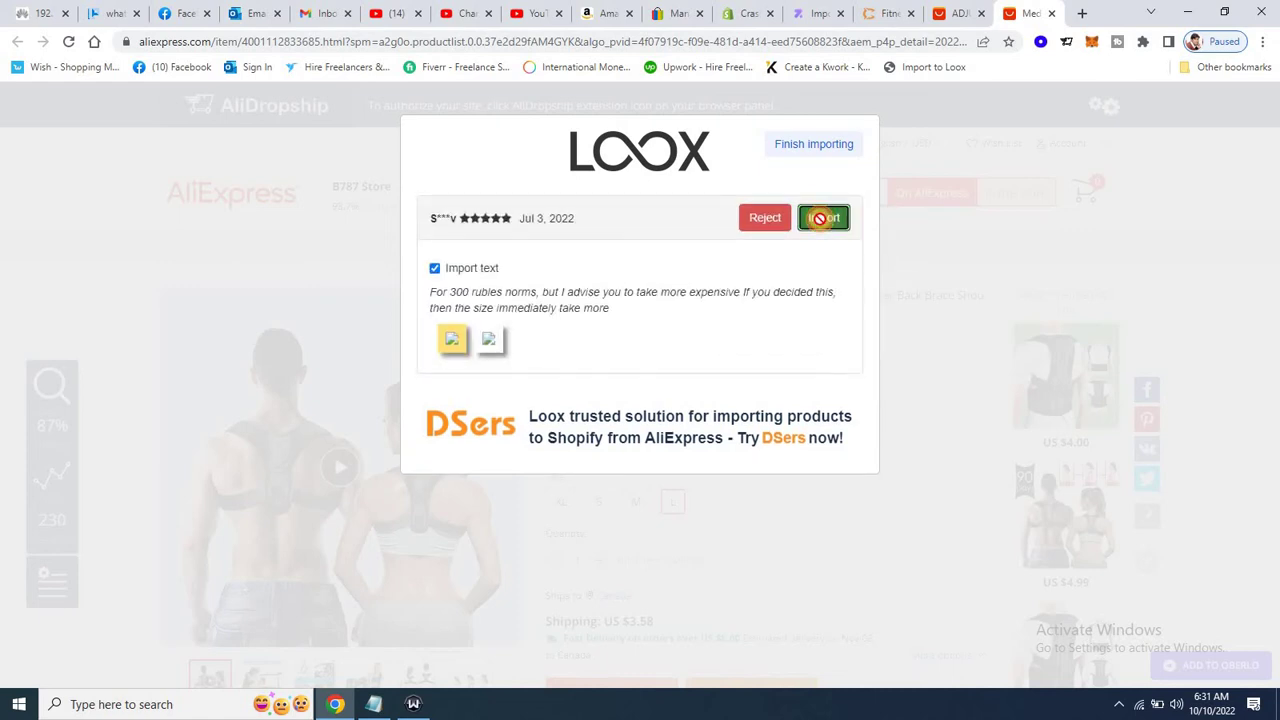
pyautogui.click(821, 222)
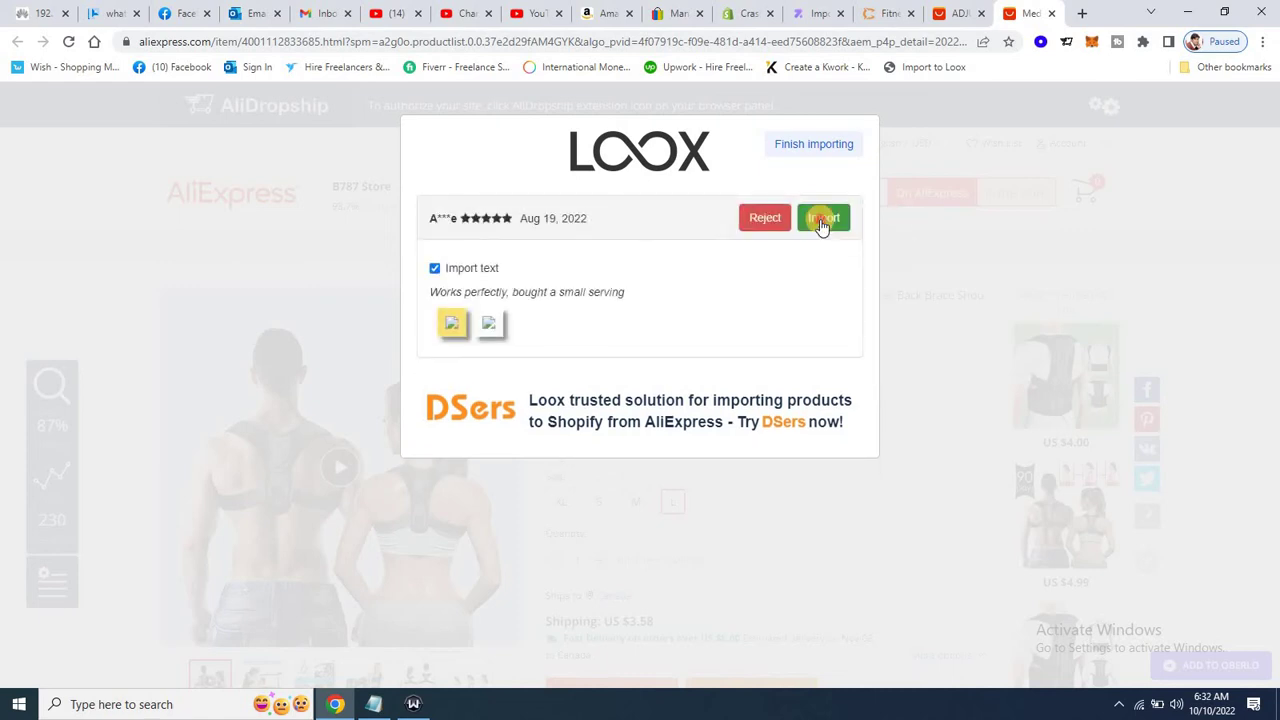
pyautogui.click(821, 222)
pyautogui.click(820, 218)
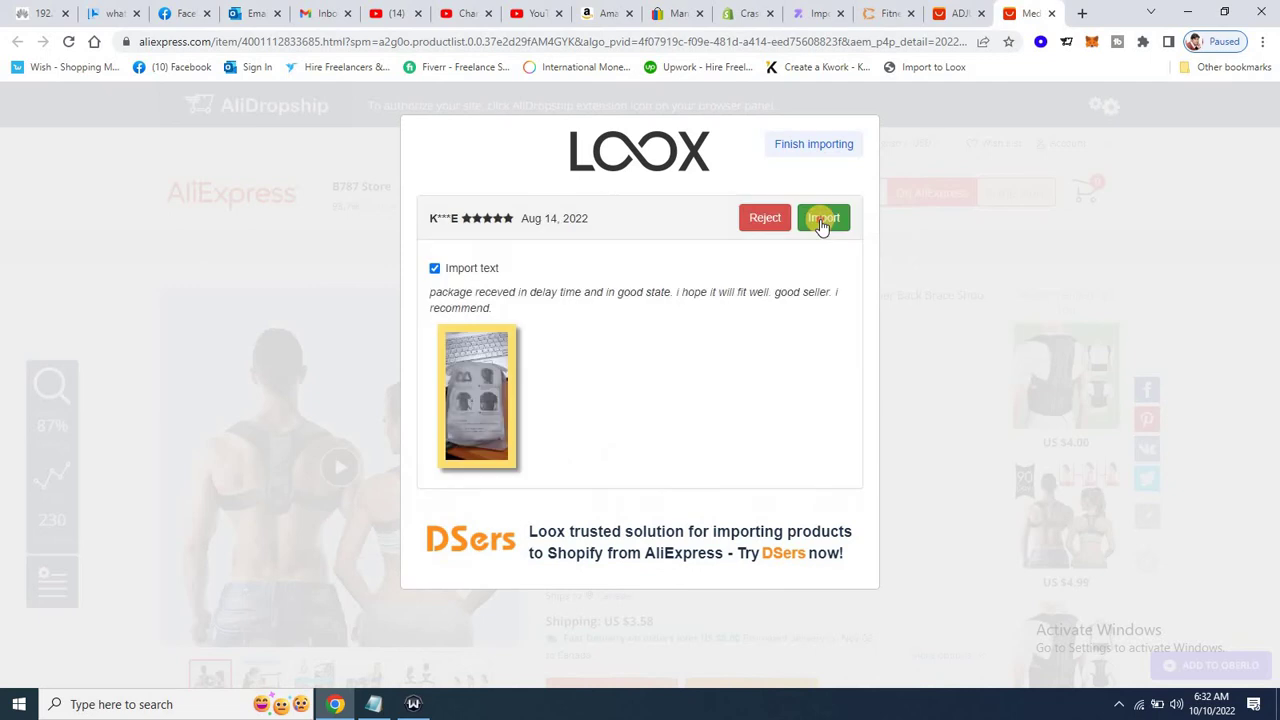
pyautogui.click(820, 218)
pyautogui.click(826, 220)
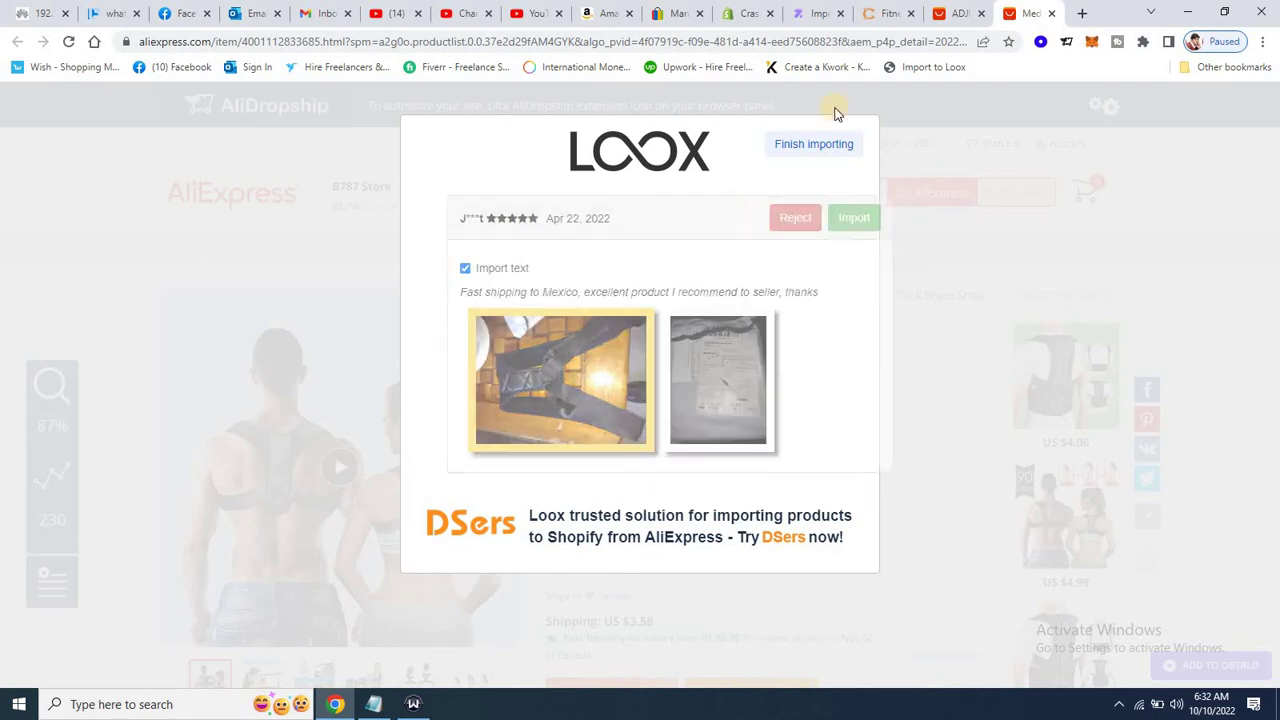
# Step: Check the storefront's posture corrector page and continue importing each previewed review with its text, starting from the Jul 22, 2022 review
pyautogui.click(868, 10)
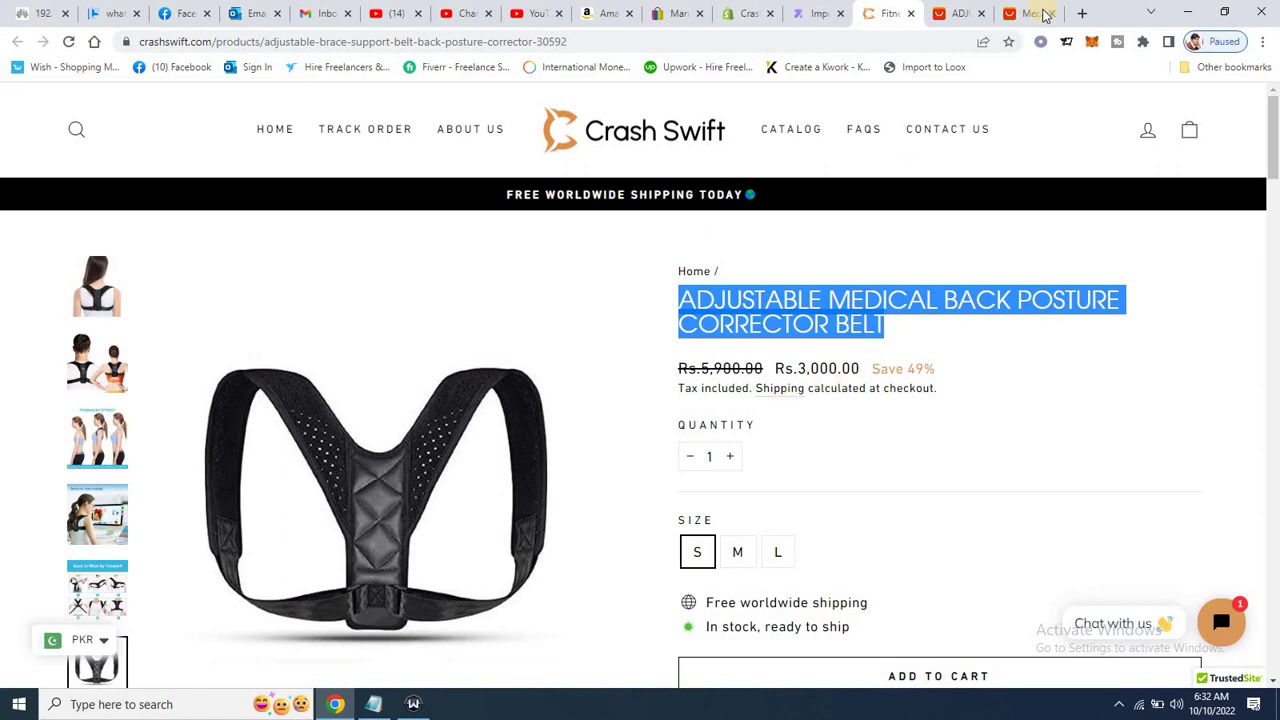
pyautogui.click(1024, 14)
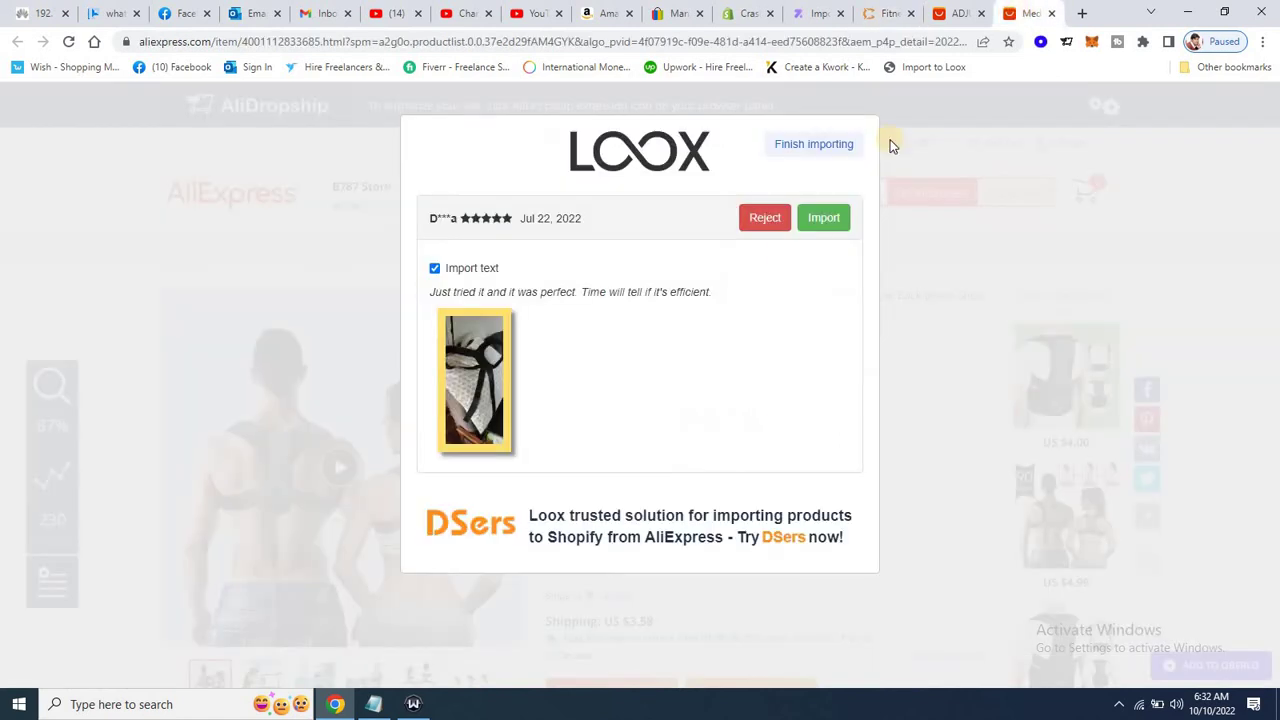
pyautogui.click(813, 220)
pyautogui.click(813, 220)
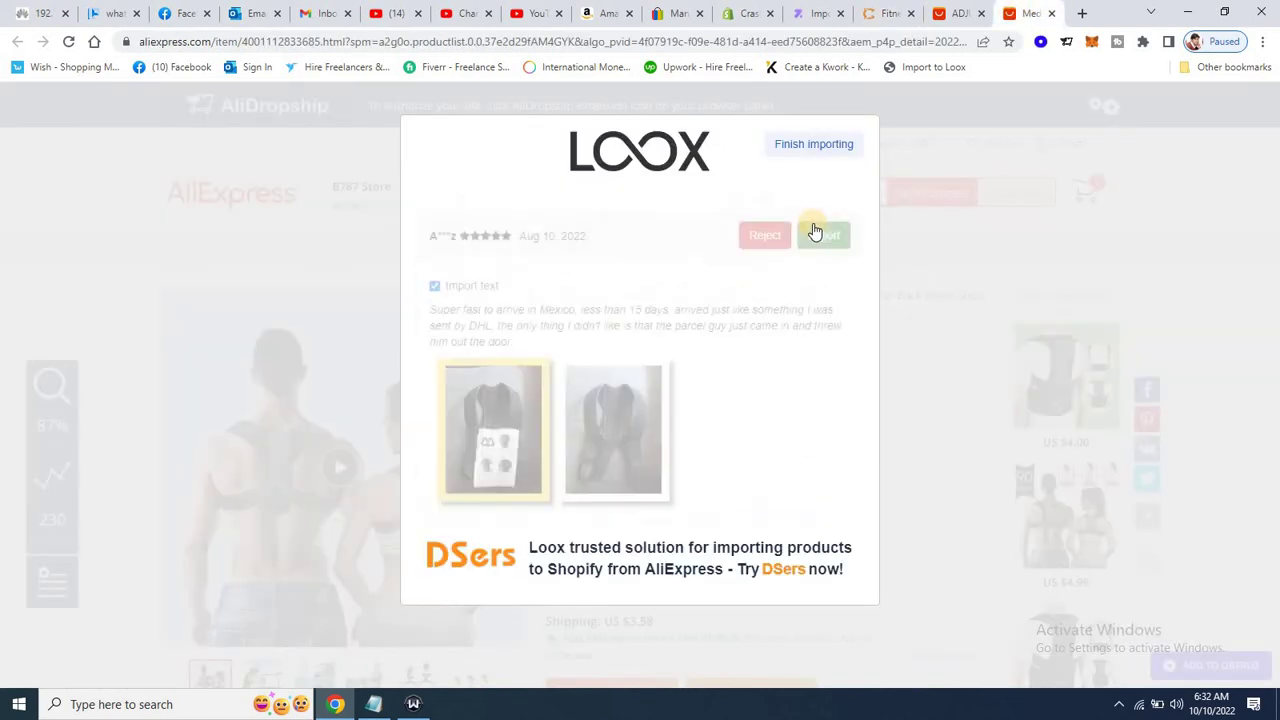
pyautogui.click(815, 232)
pyautogui.click(815, 232)
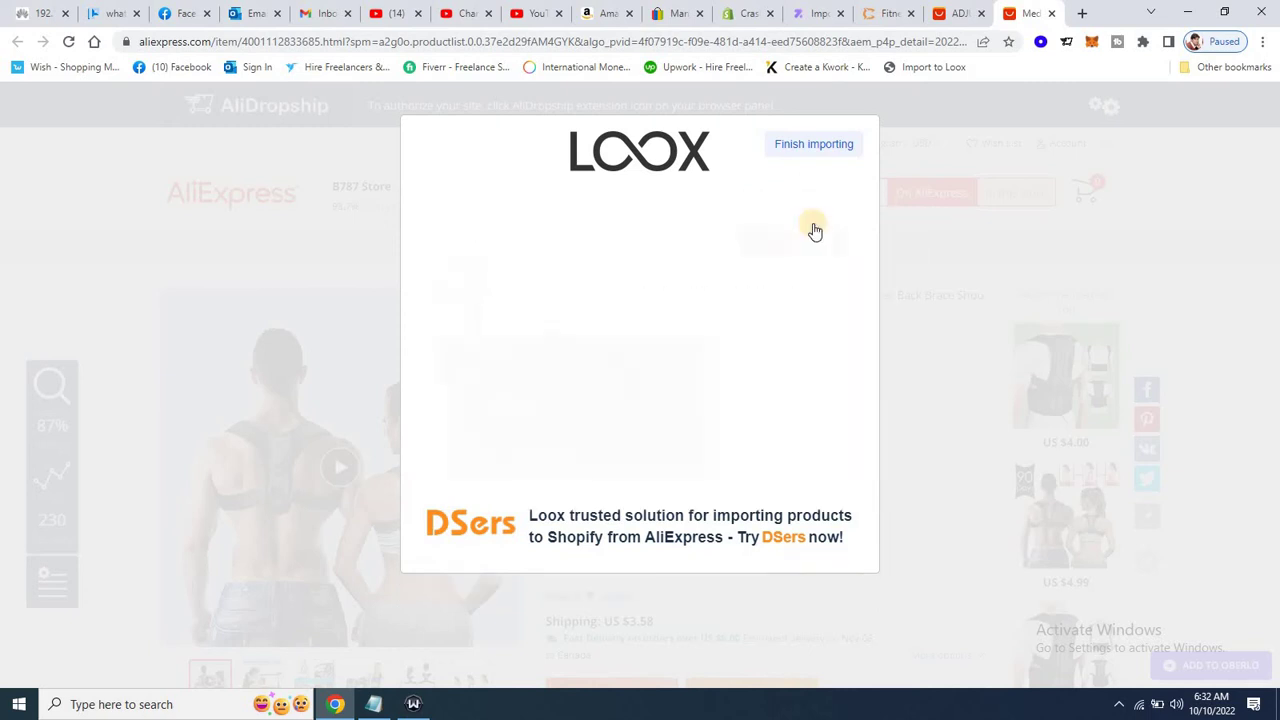
pyautogui.click(813, 220)
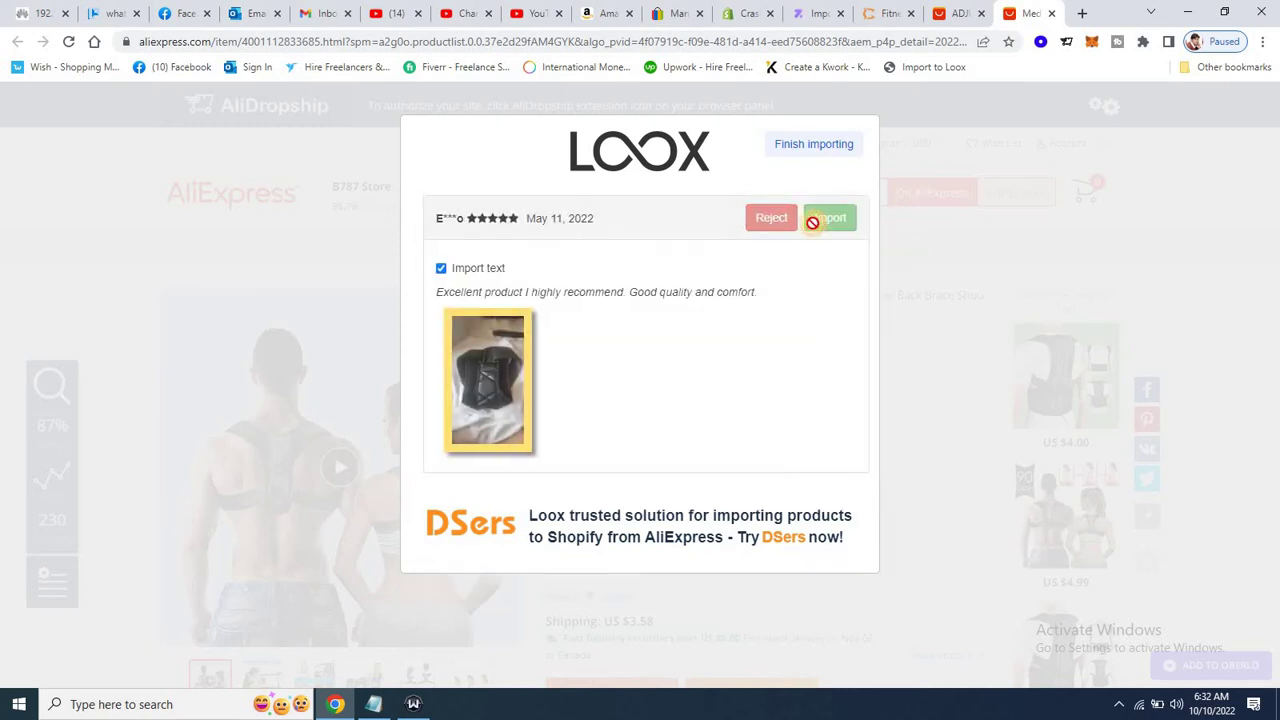
pyautogui.click(813, 220)
pyautogui.click(813, 220)
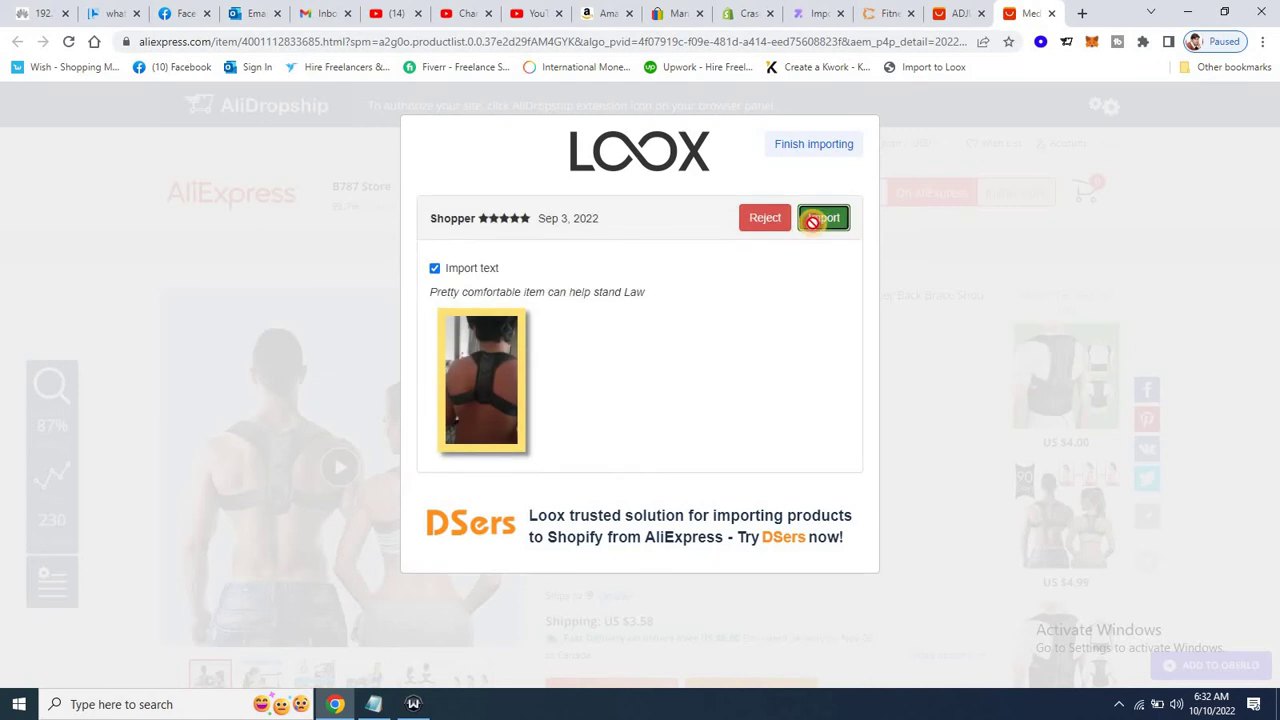
pyautogui.click(815, 231)
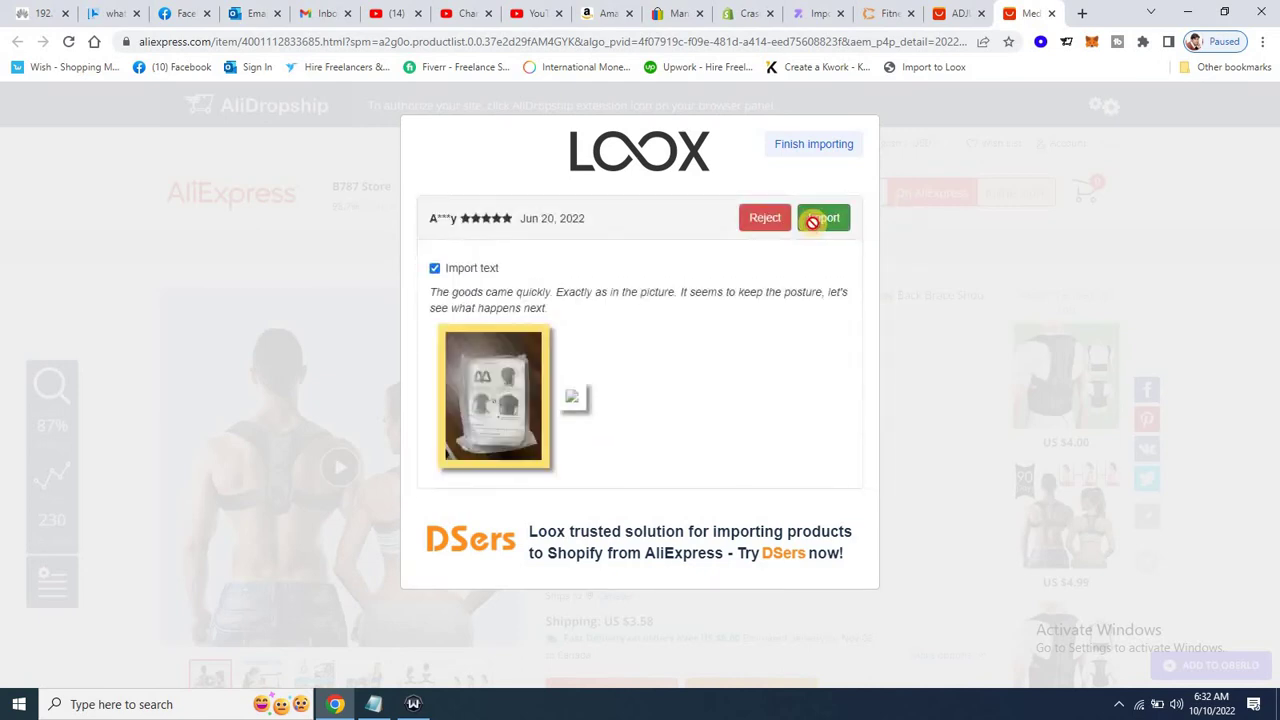
pyautogui.click(815, 231)
pyautogui.click(815, 231)
pyautogui.click(815, 231)
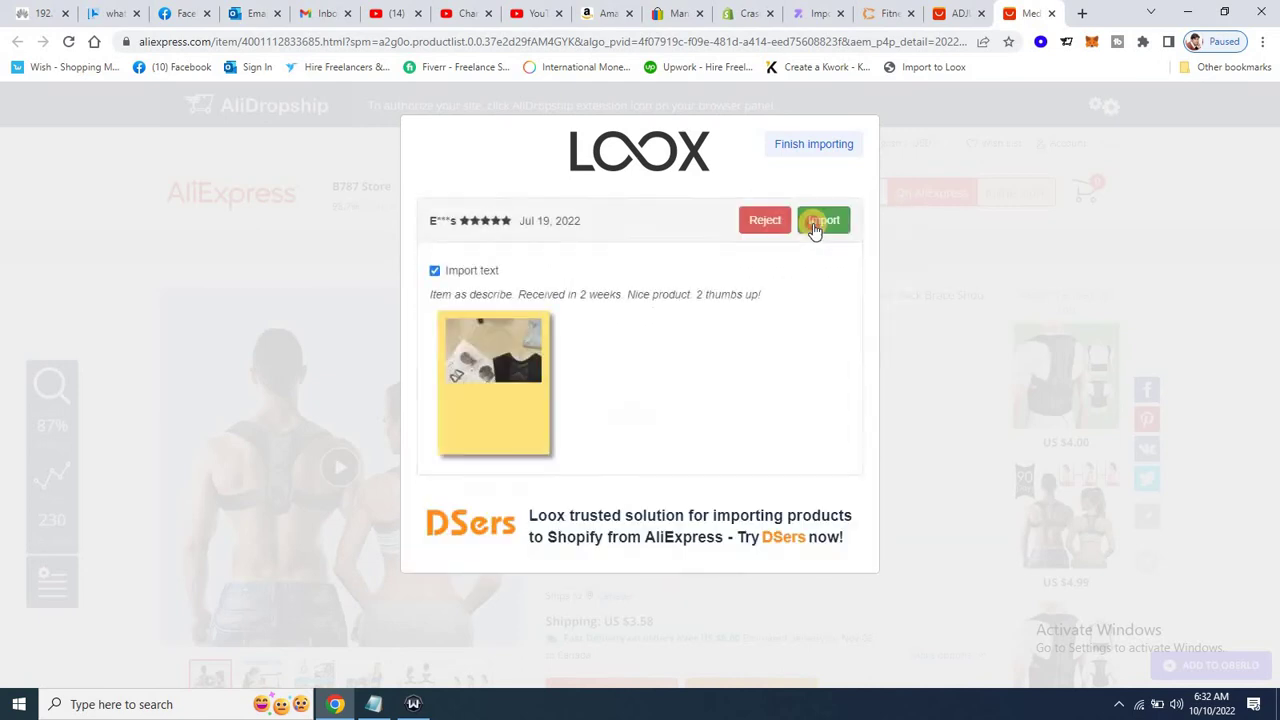
pyautogui.click(815, 231)
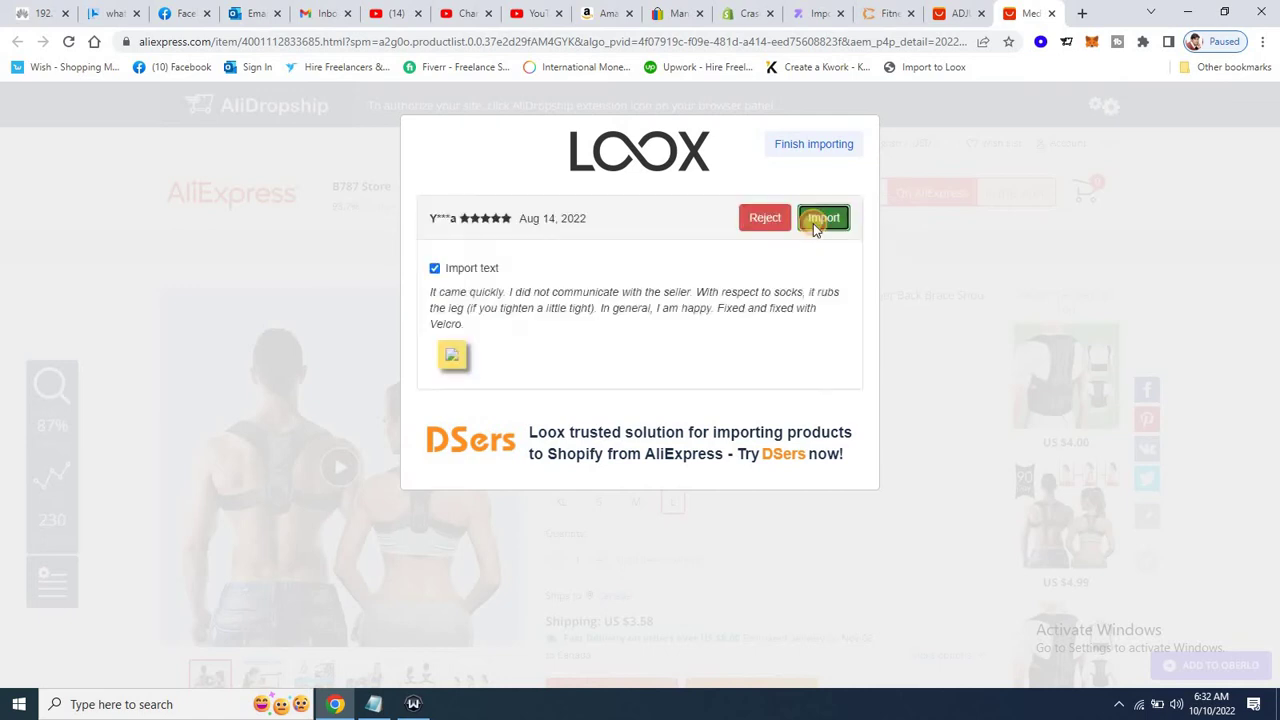
pyautogui.click(815, 231)
pyautogui.click(815, 231)
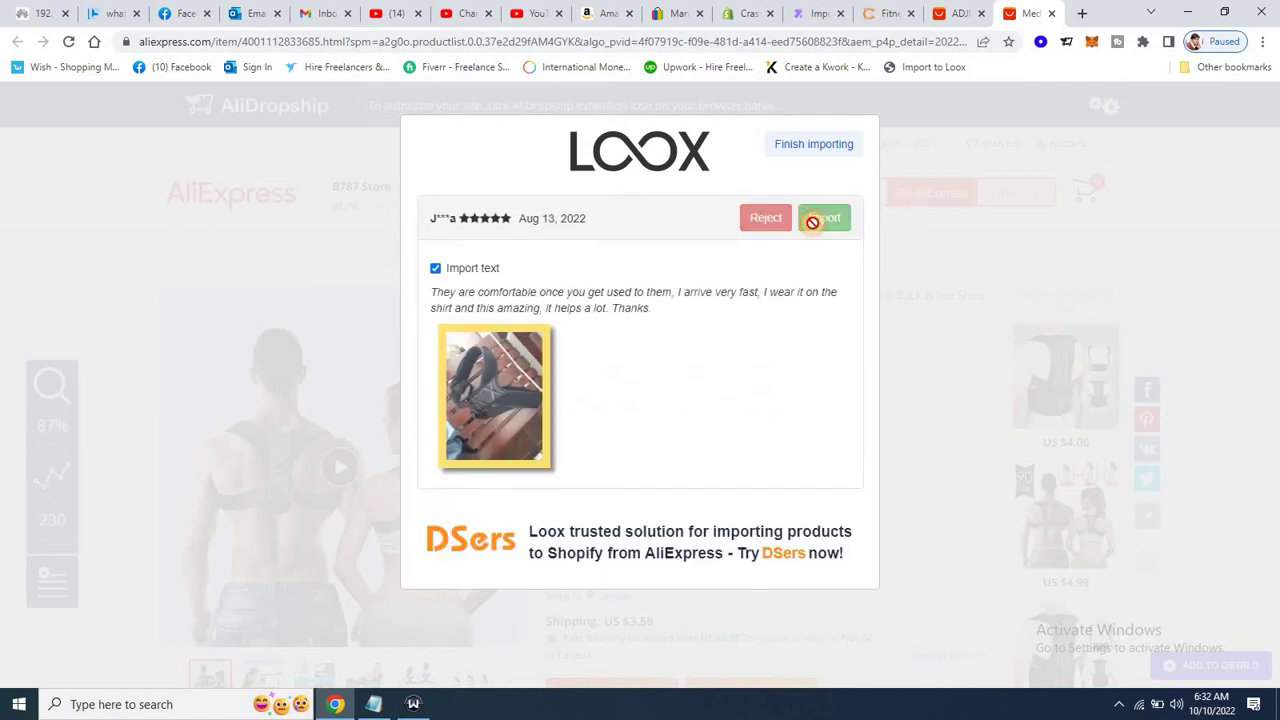
pyautogui.click(815, 231)
pyautogui.click(815, 231)
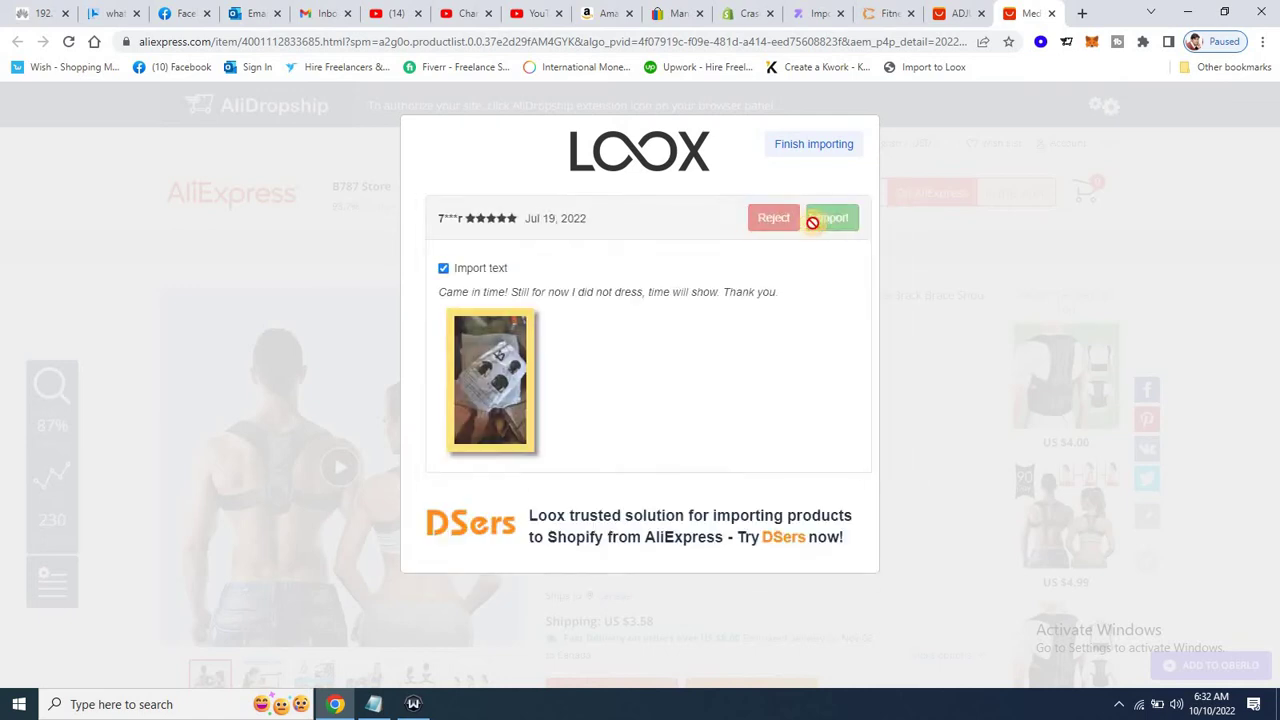
pyautogui.click(815, 231)
pyautogui.click(813, 223)
pyautogui.click(813, 223)
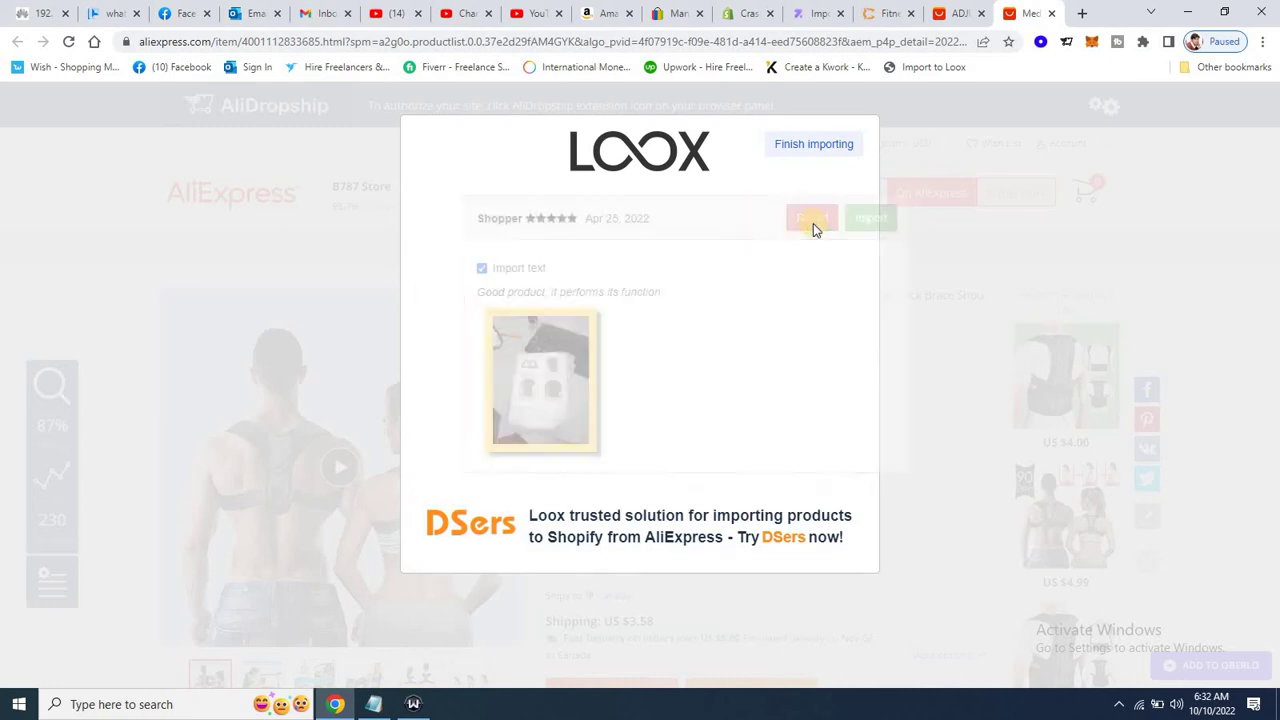
pyautogui.click(812, 221)
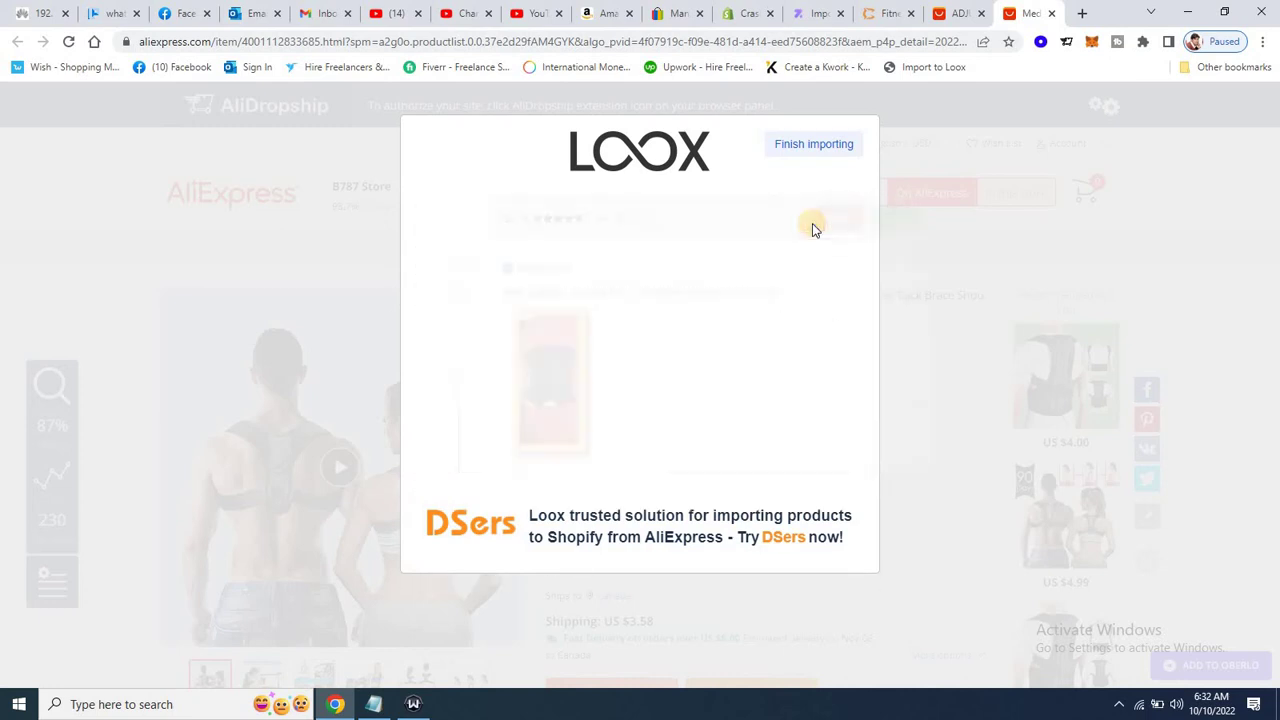
pyautogui.click(812, 223)
pyautogui.click(812, 223)
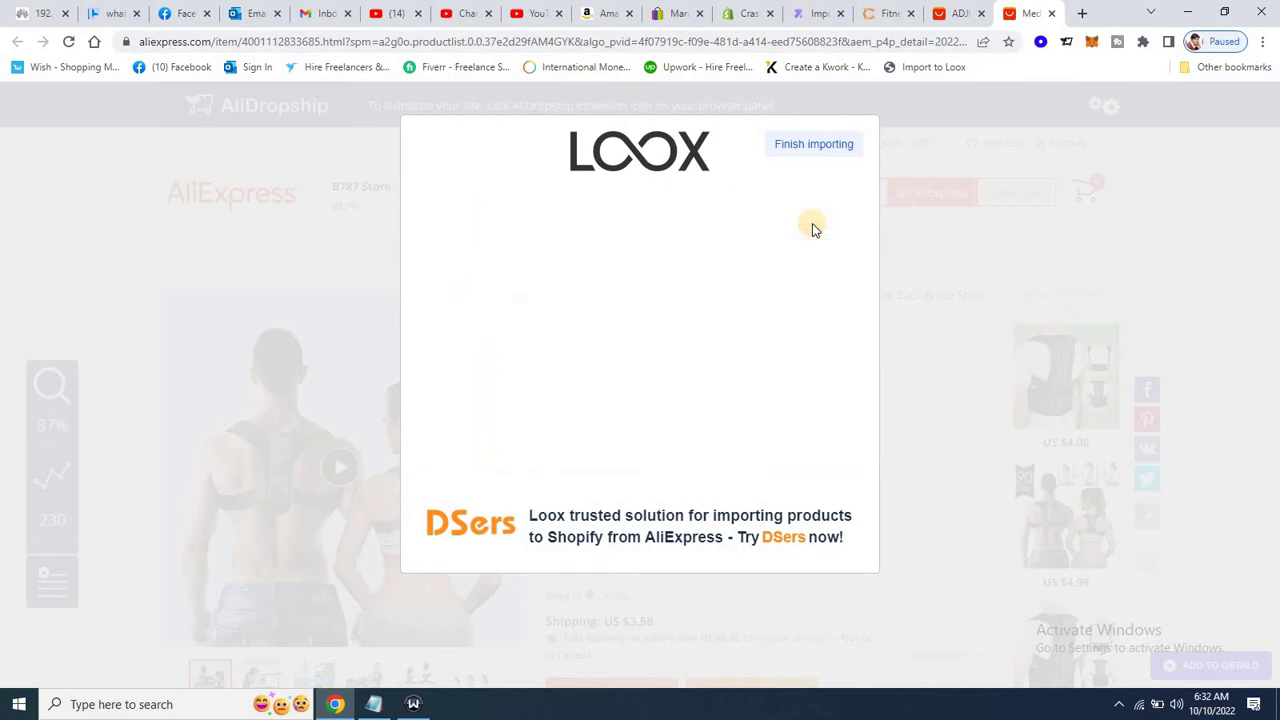
pyautogui.click(812, 223)
pyautogui.click(812, 223)
pyautogui.click(813, 220)
pyautogui.click(815, 220)
pyautogui.click(813, 222)
pyautogui.click(813, 222)
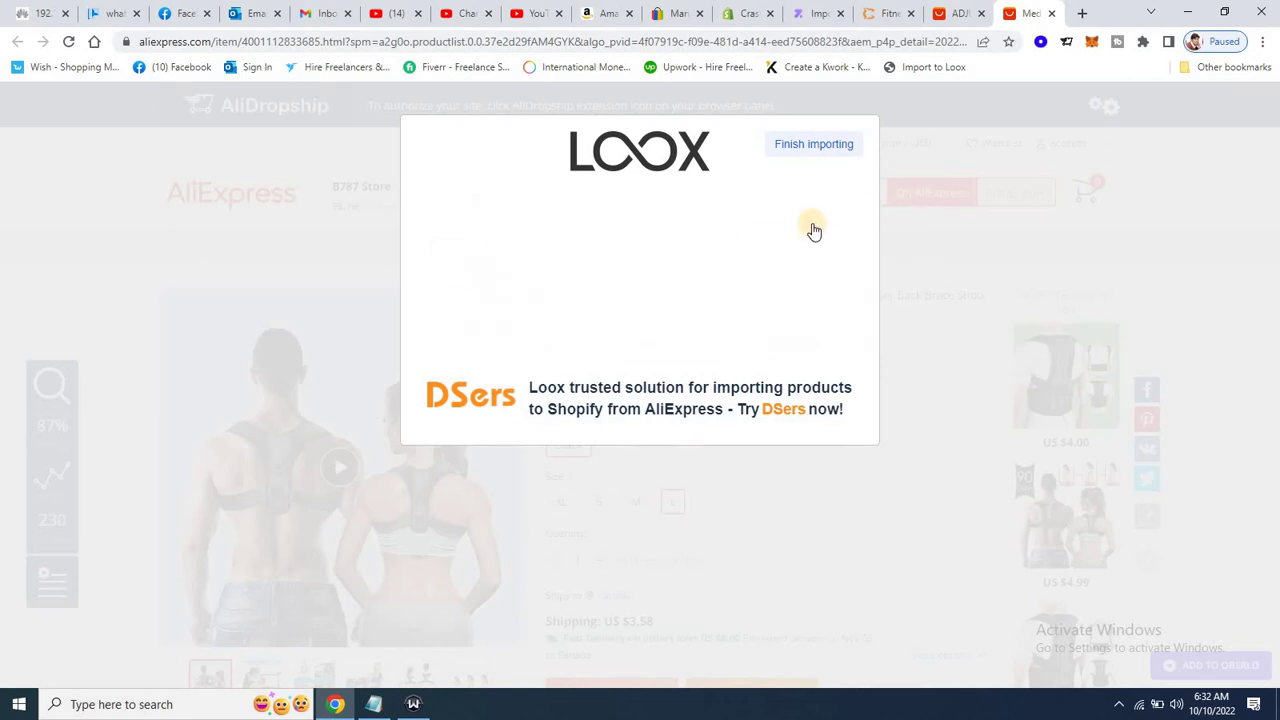
pyautogui.click(813, 229)
pyautogui.click(813, 229)
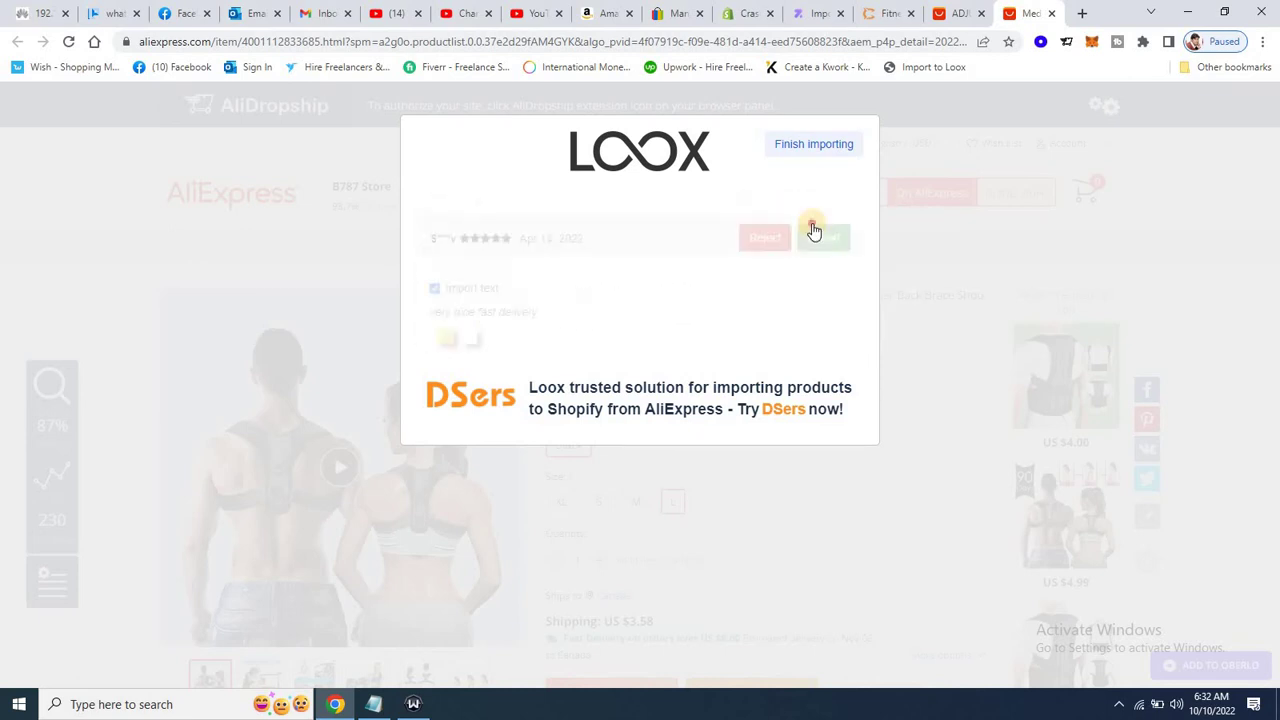
pyautogui.click(813, 228)
pyautogui.click(813, 222)
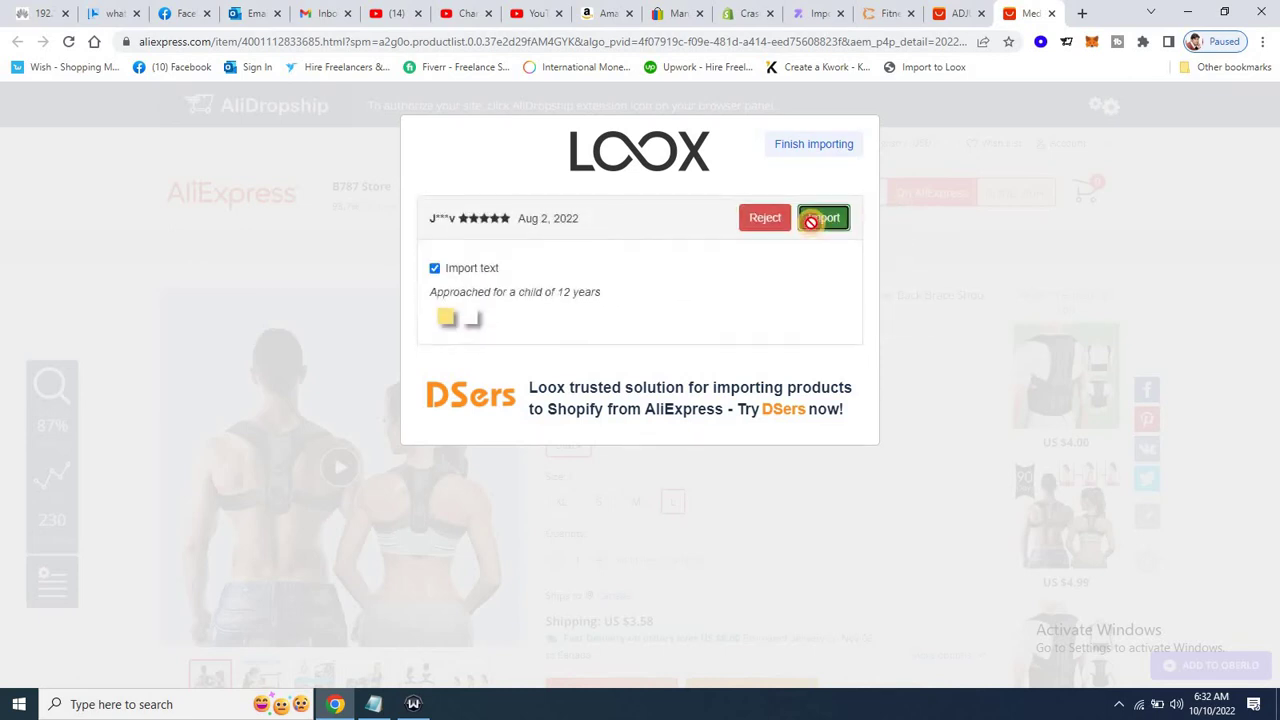
pyautogui.click(811, 222)
pyautogui.click(811, 222)
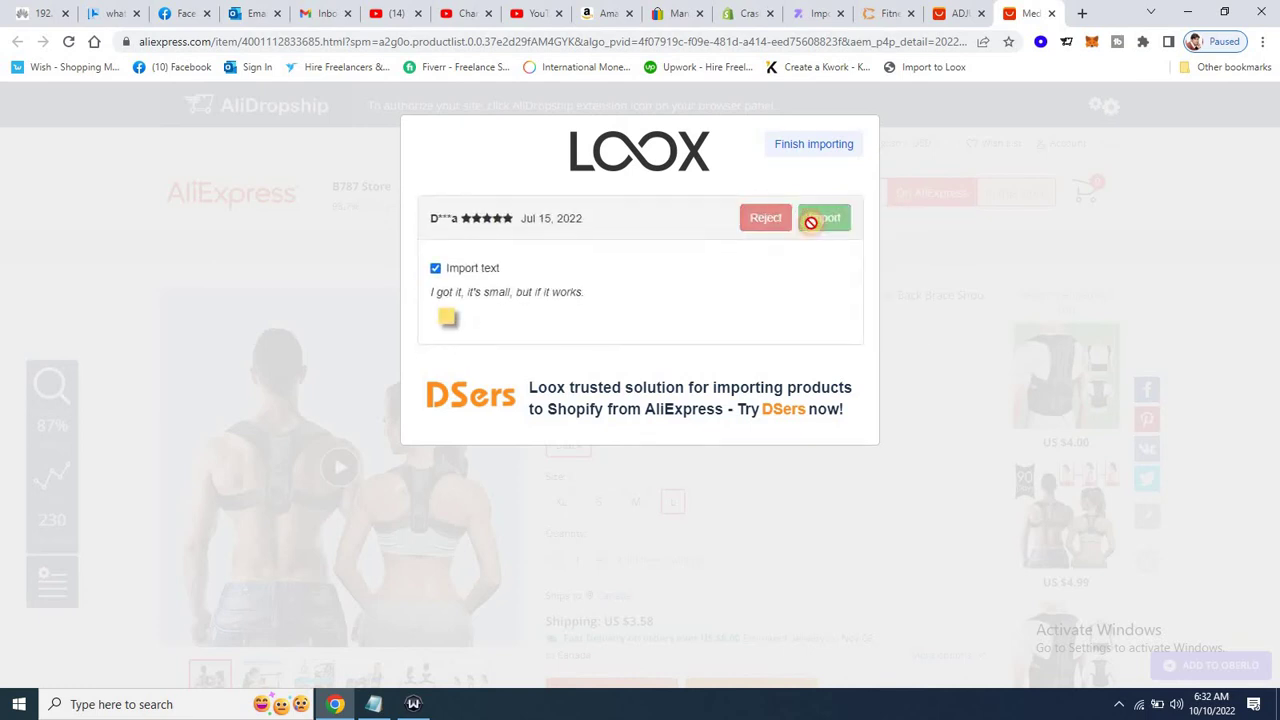
pyautogui.click(812, 224)
pyautogui.click(813, 228)
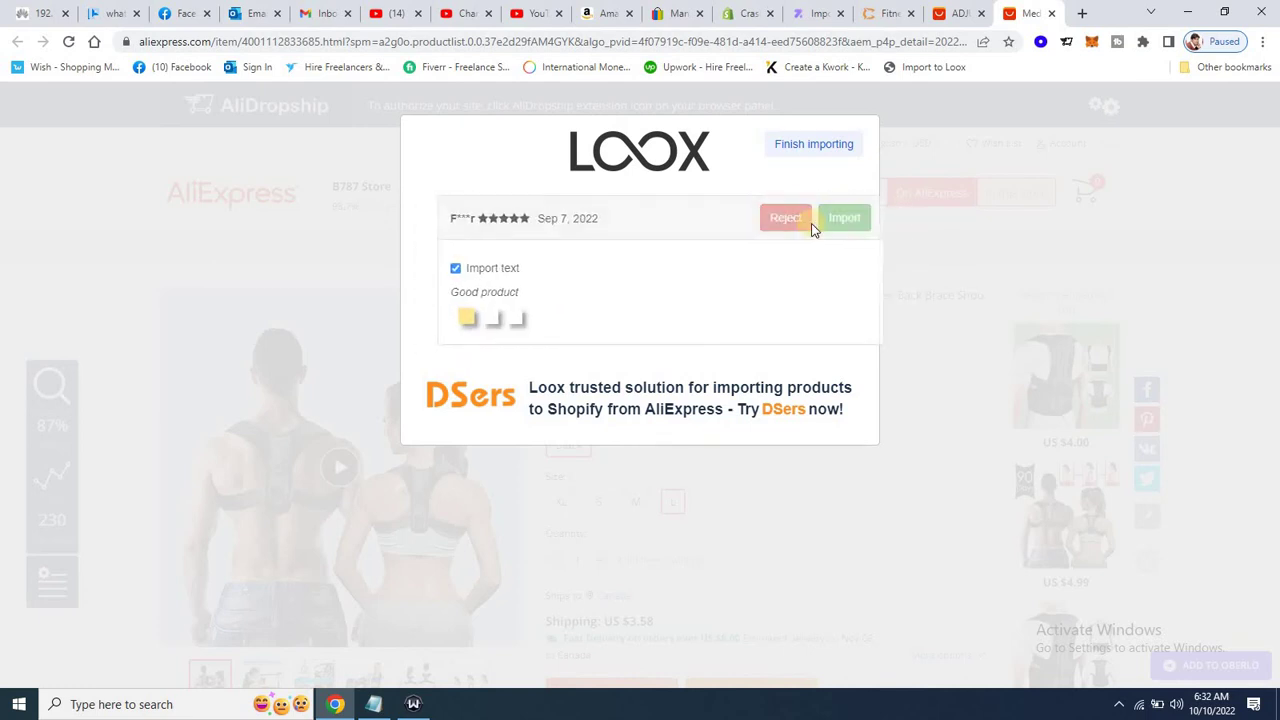
pyautogui.click(812, 226)
pyautogui.click(811, 222)
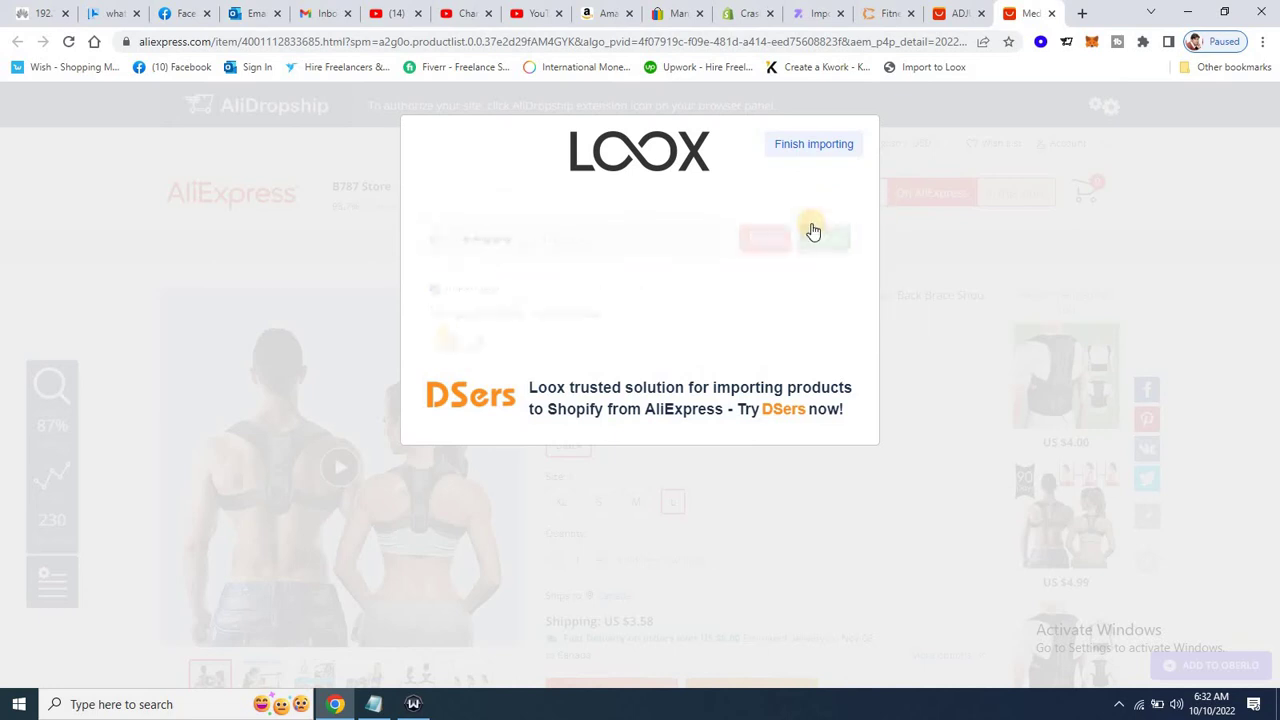
# Step: Import all remaining previewed AliExpress photo reviews one by one with their text, including the May 20, 2022 and Apr 23, 2022 reviews
pyautogui.click(811, 222)
pyautogui.click(811, 222)
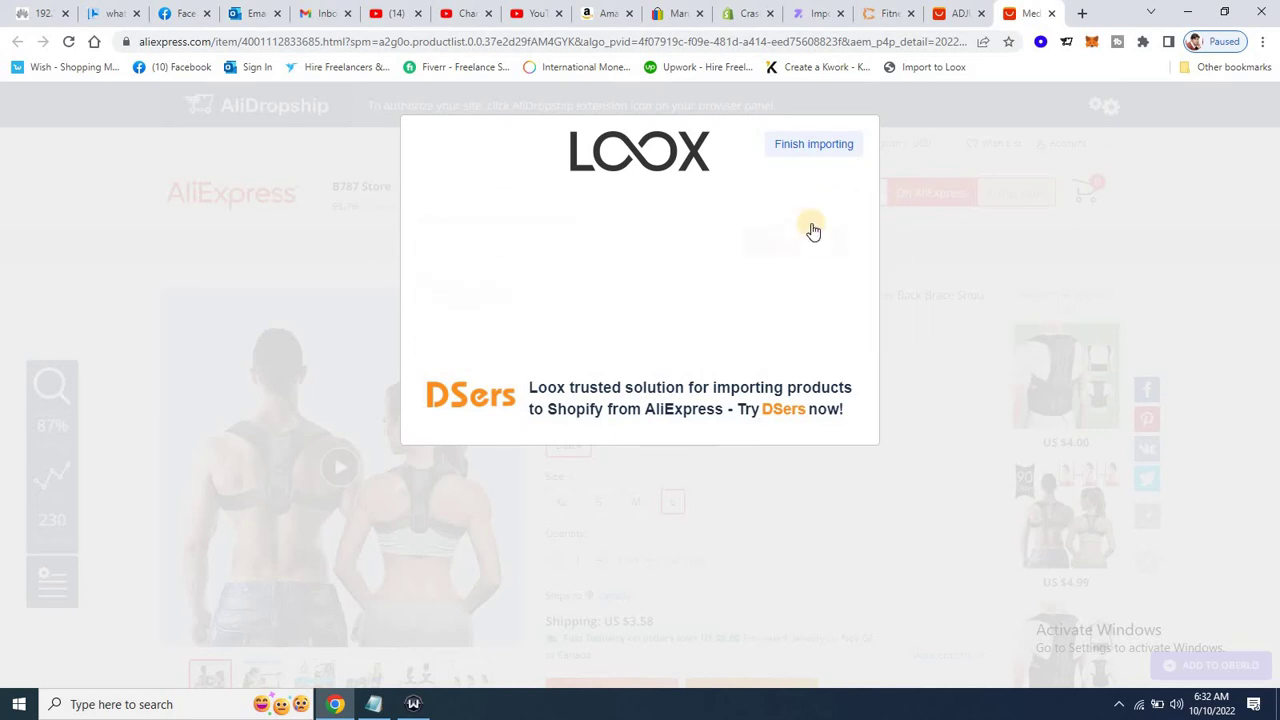
pyautogui.click(811, 222)
pyautogui.click(811, 222)
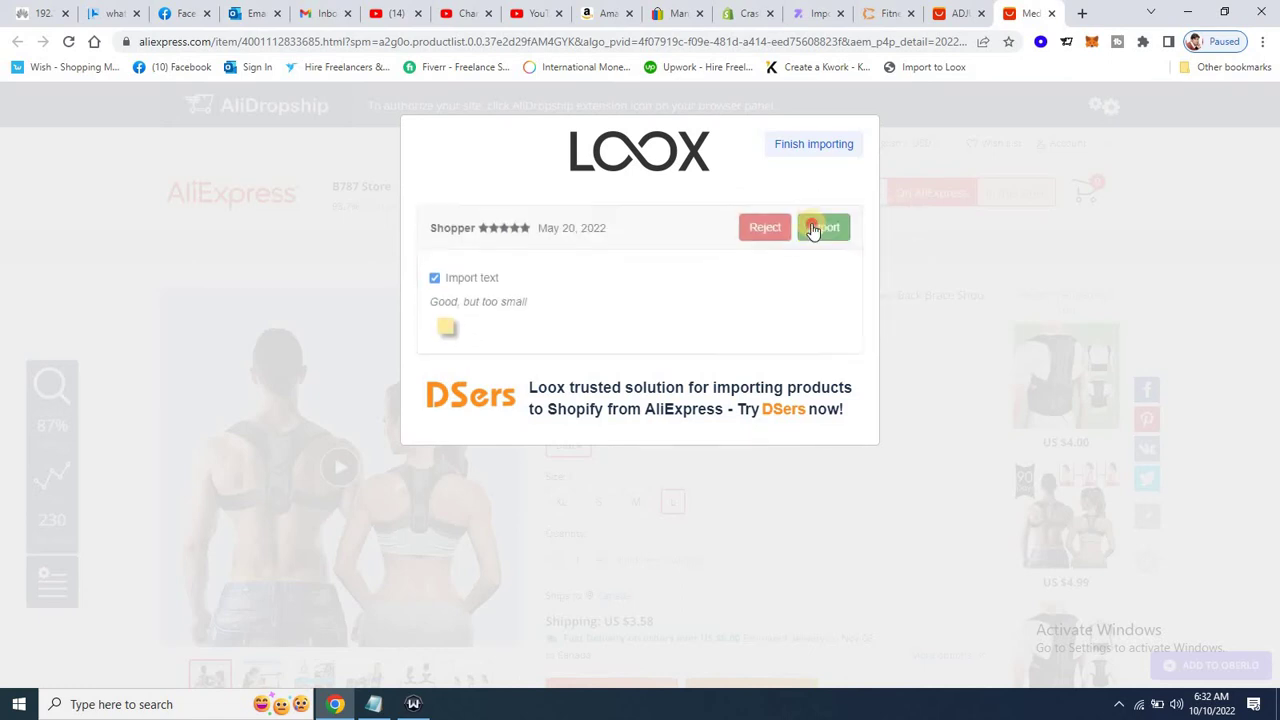
pyautogui.click(813, 224)
pyautogui.click(810, 221)
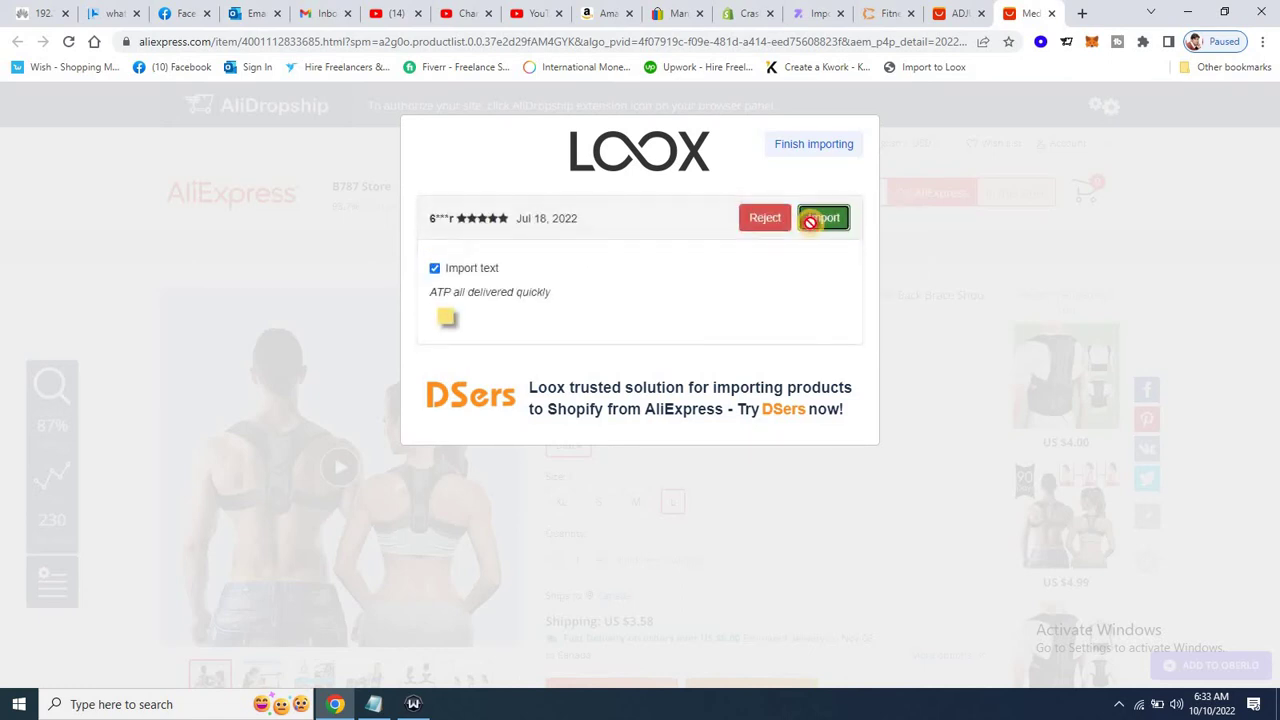
pyautogui.click(810, 221)
pyautogui.click(810, 221)
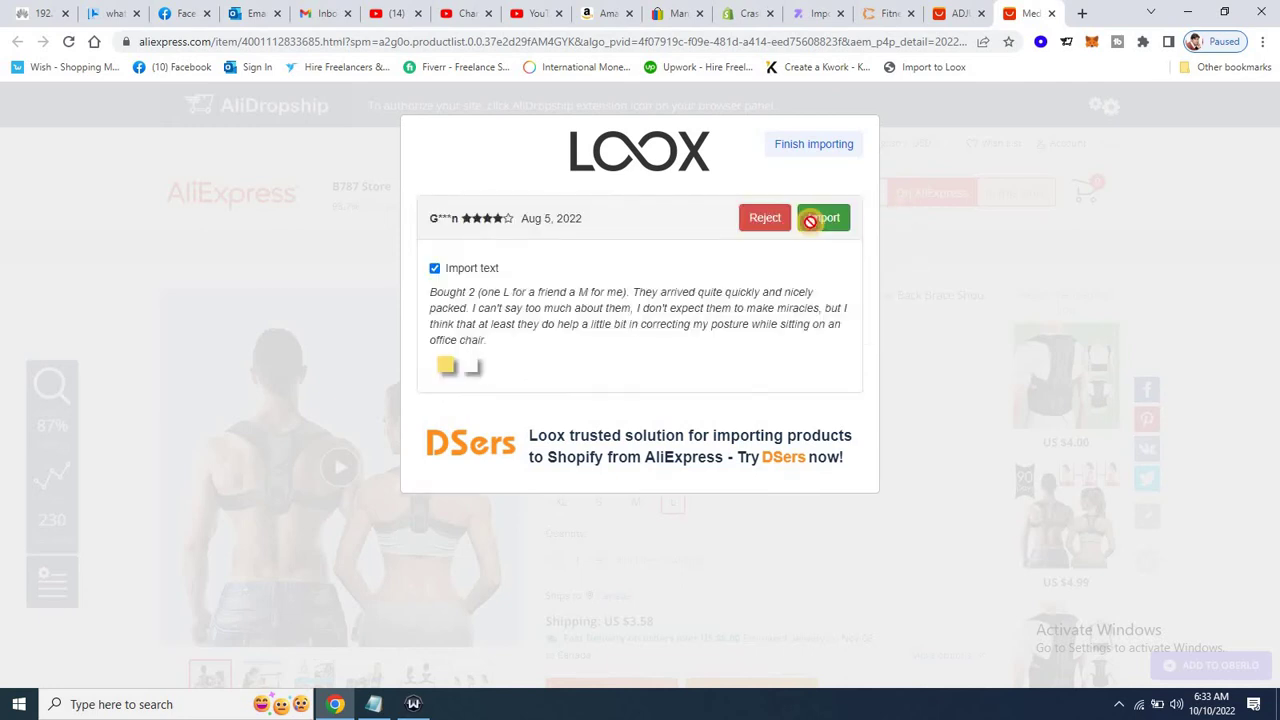
pyautogui.click(810, 221)
pyautogui.click(810, 221)
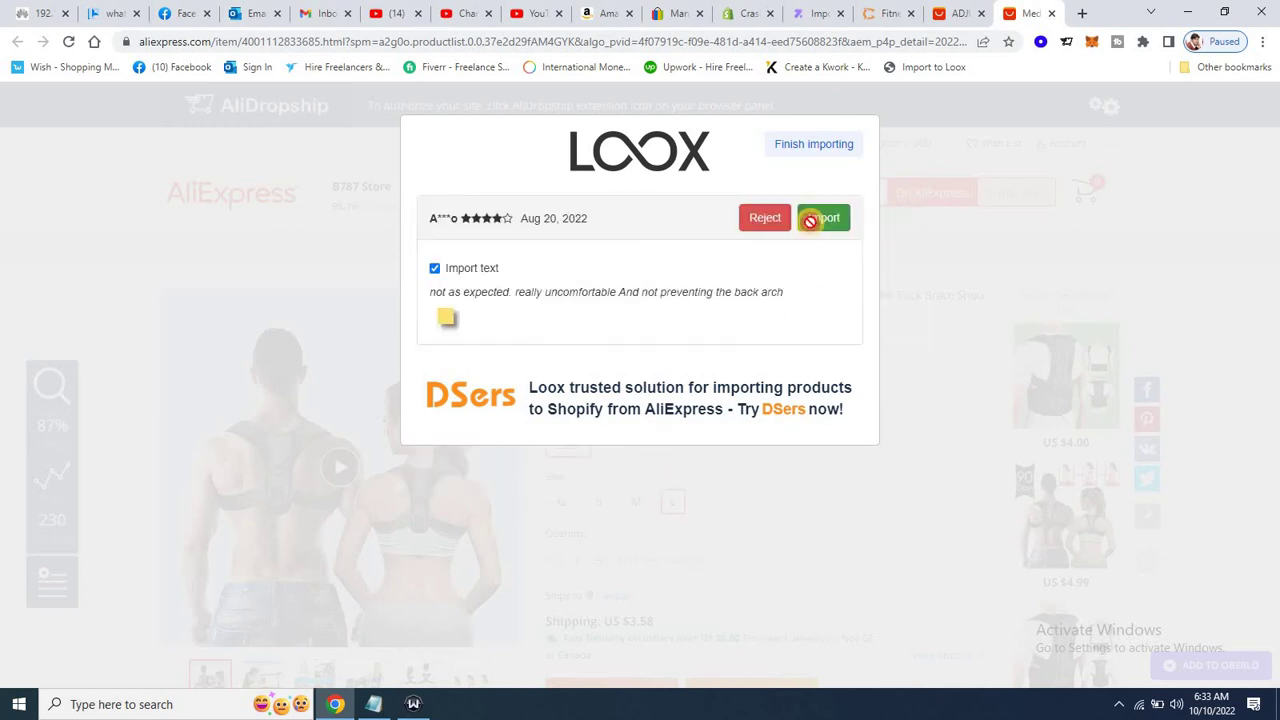
pyautogui.click(810, 221)
pyautogui.click(810, 221)
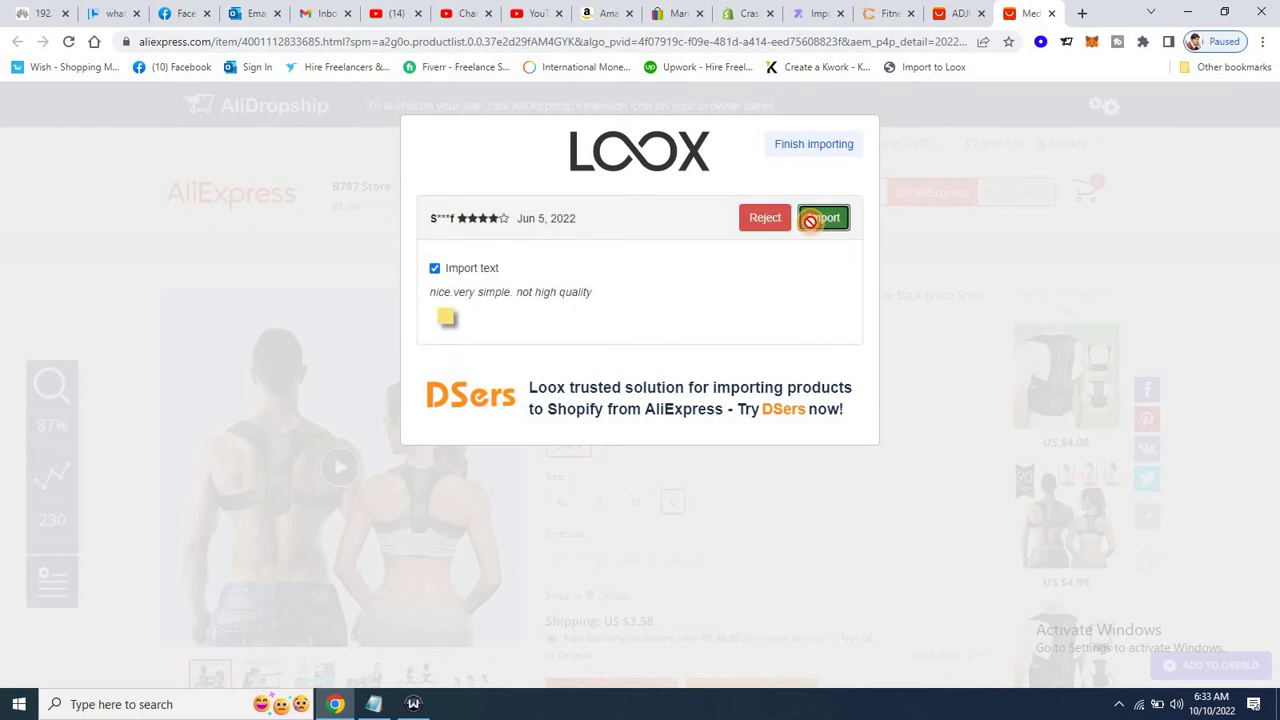
pyautogui.click(810, 221)
pyautogui.click(810, 221)
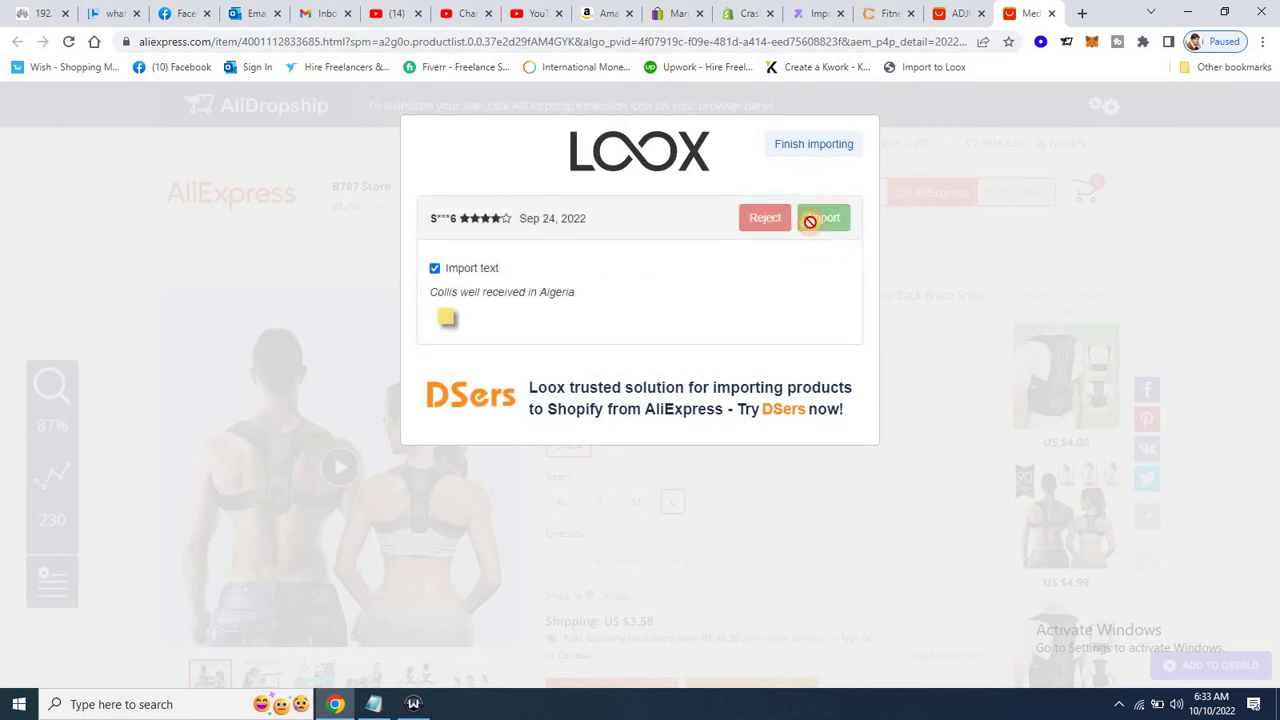
pyautogui.click(810, 221)
pyautogui.click(810, 221)
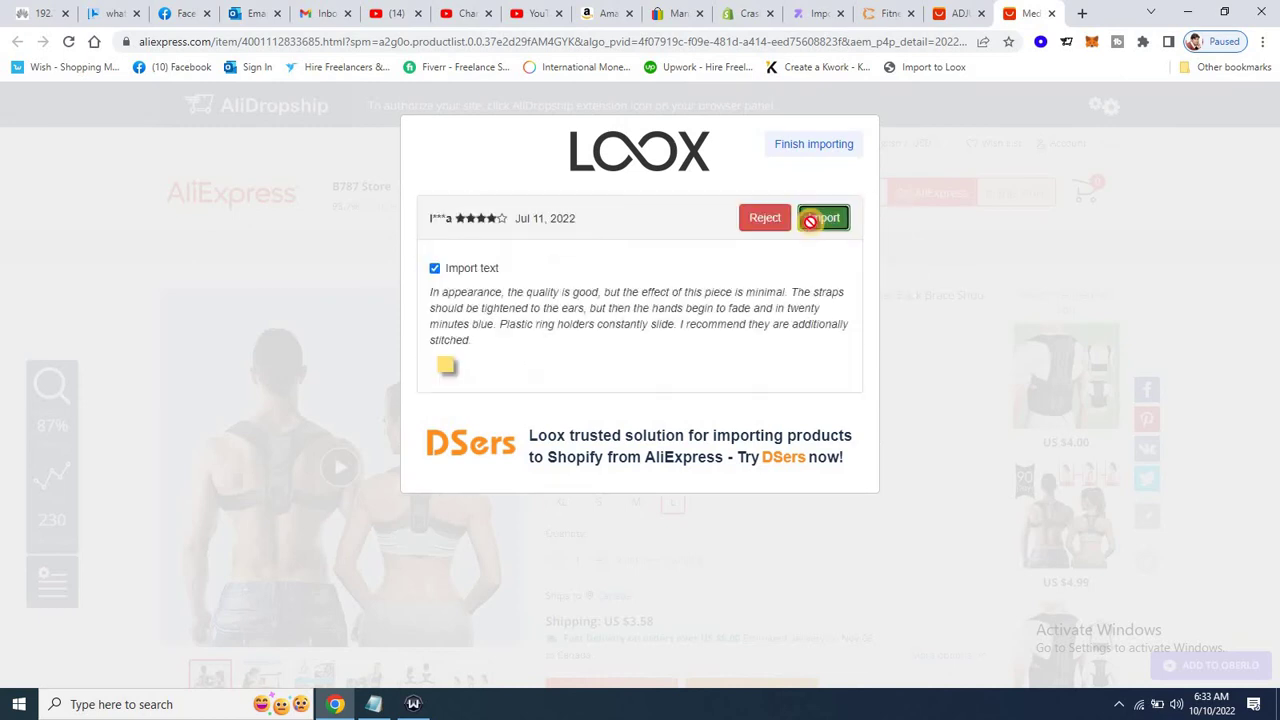
pyautogui.click(810, 221)
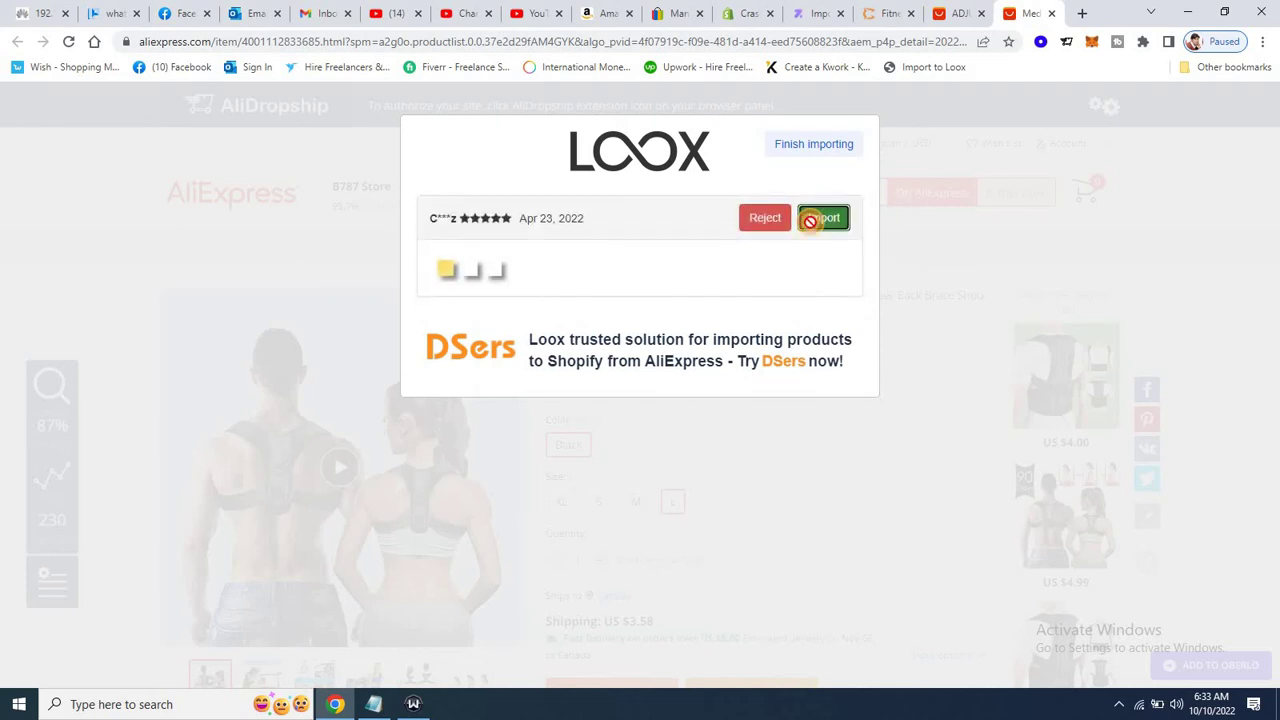
pyautogui.click(810, 221)
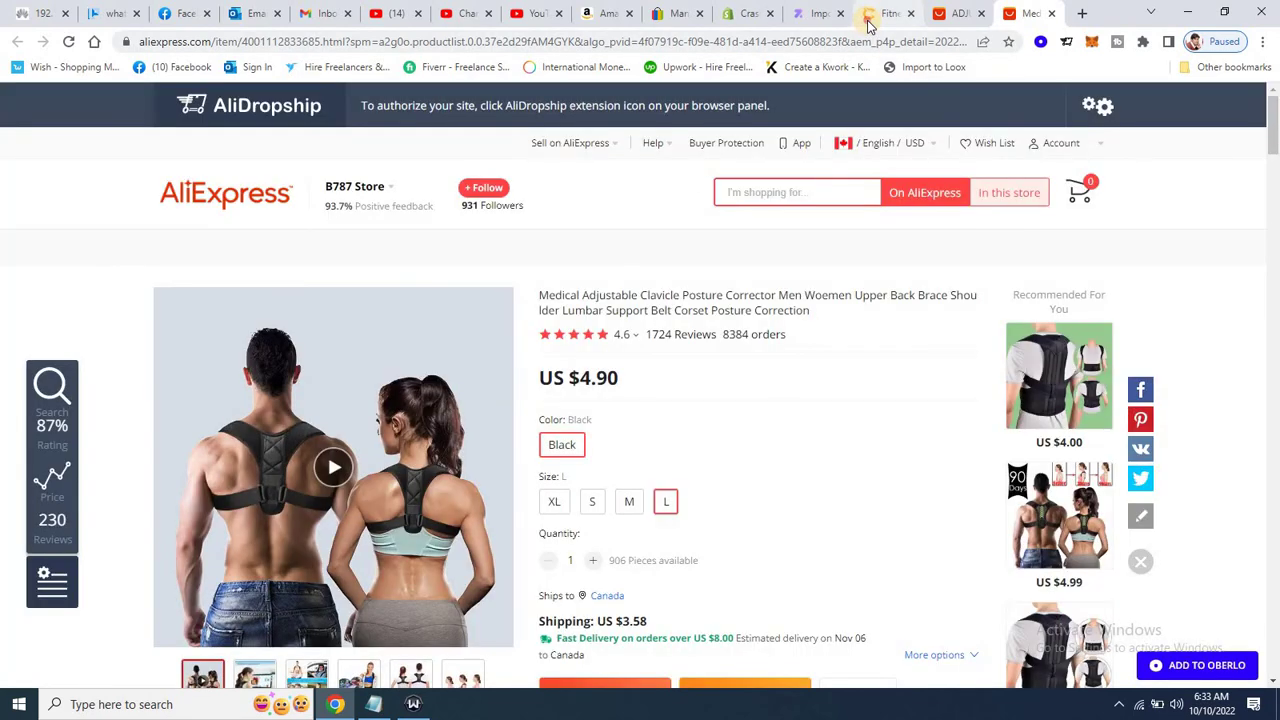
# Step: Examine the imported photo reviews and star rating on the storefront page of the Adjustable Medical Back Posture Corrector Belt
pyautogui.click(868, 24)
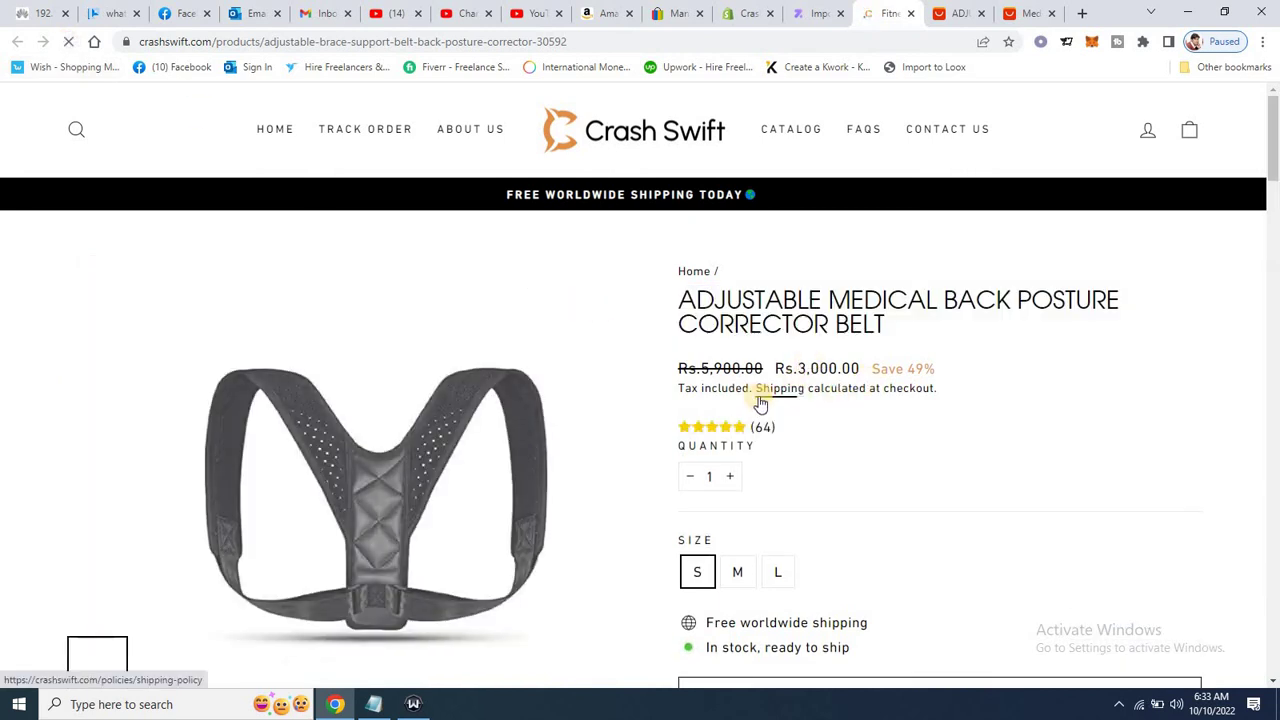
pyautogui.click(766, 430)
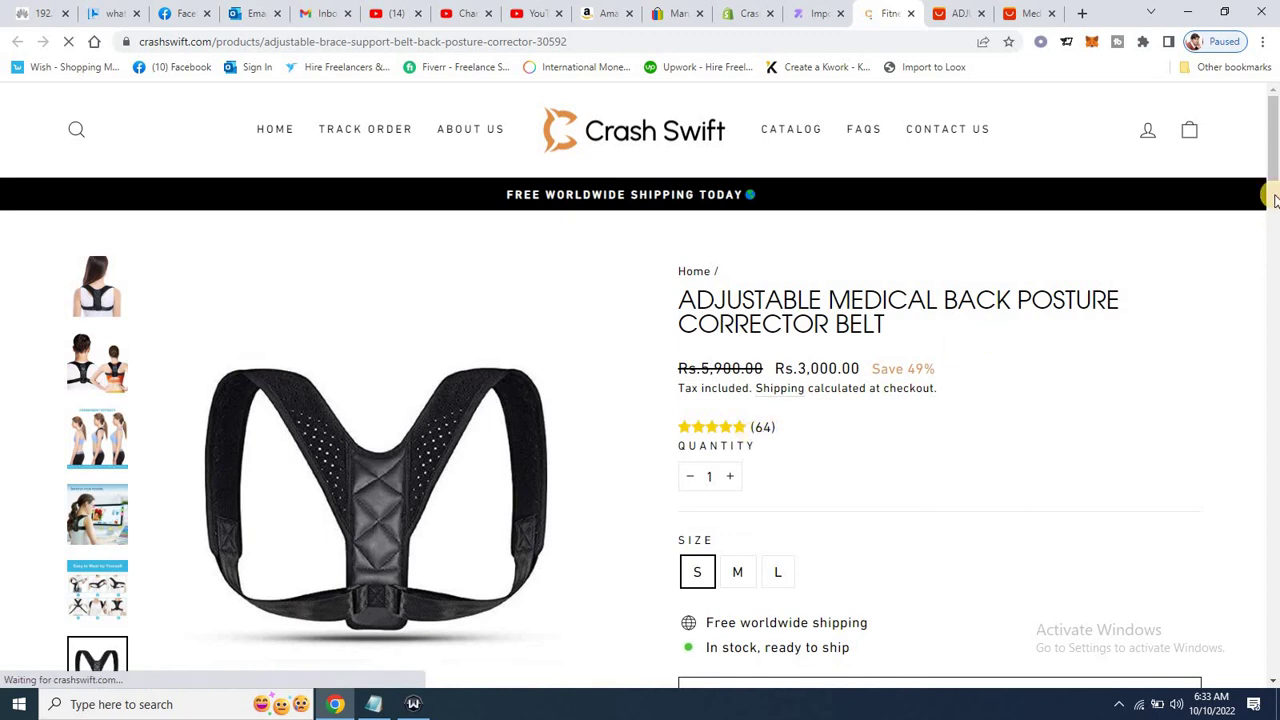
pyautogui.moveTo(1273, 150); pyautogui.dragTo(1274, 480)
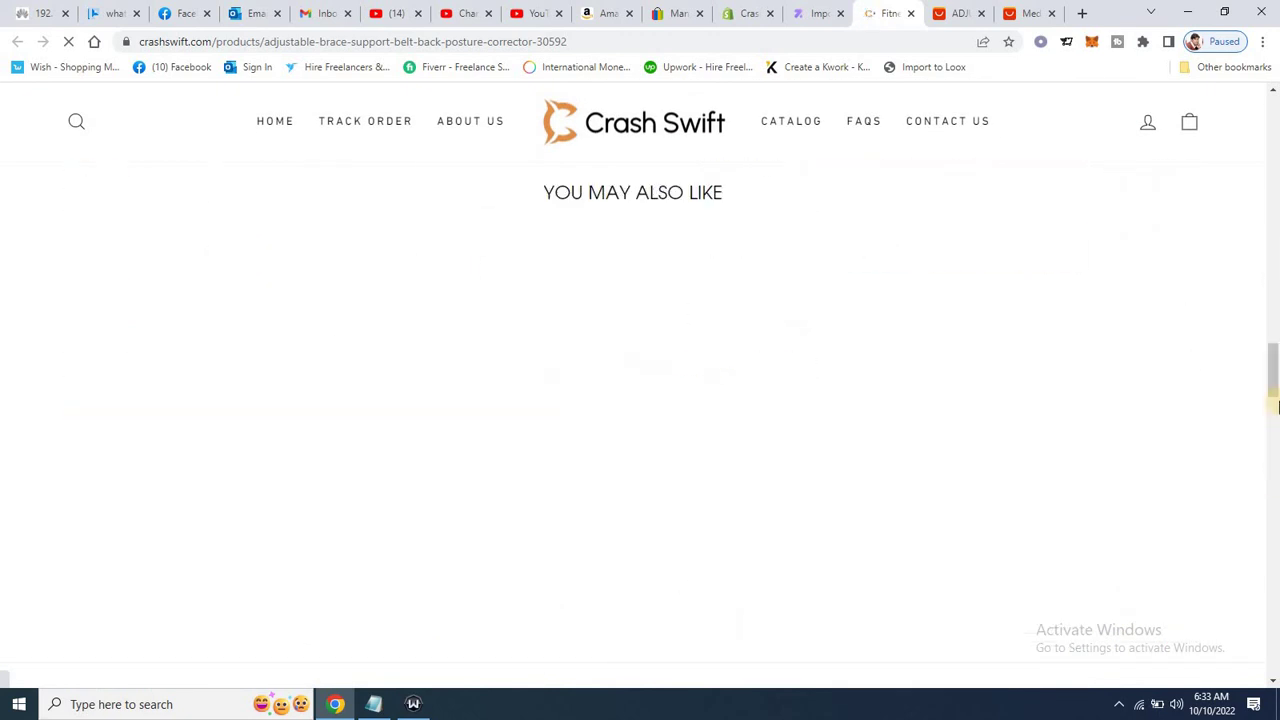
pyautogui.moveTo(1274, 378); pyautogui.dragTo(1274, 412)
pyautogui.scroll(3, 1150, 360)
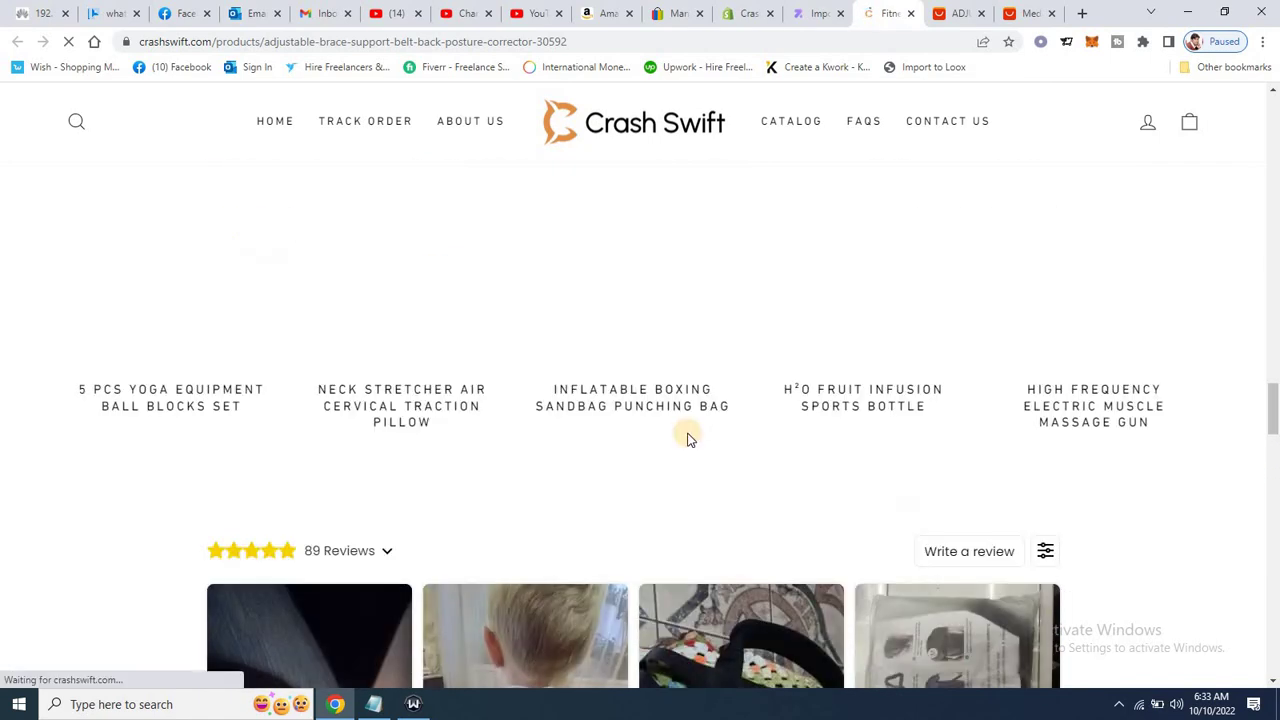
pyautogui.moveTo(1274, 398); pyautogui.dragTo(1274, 422)
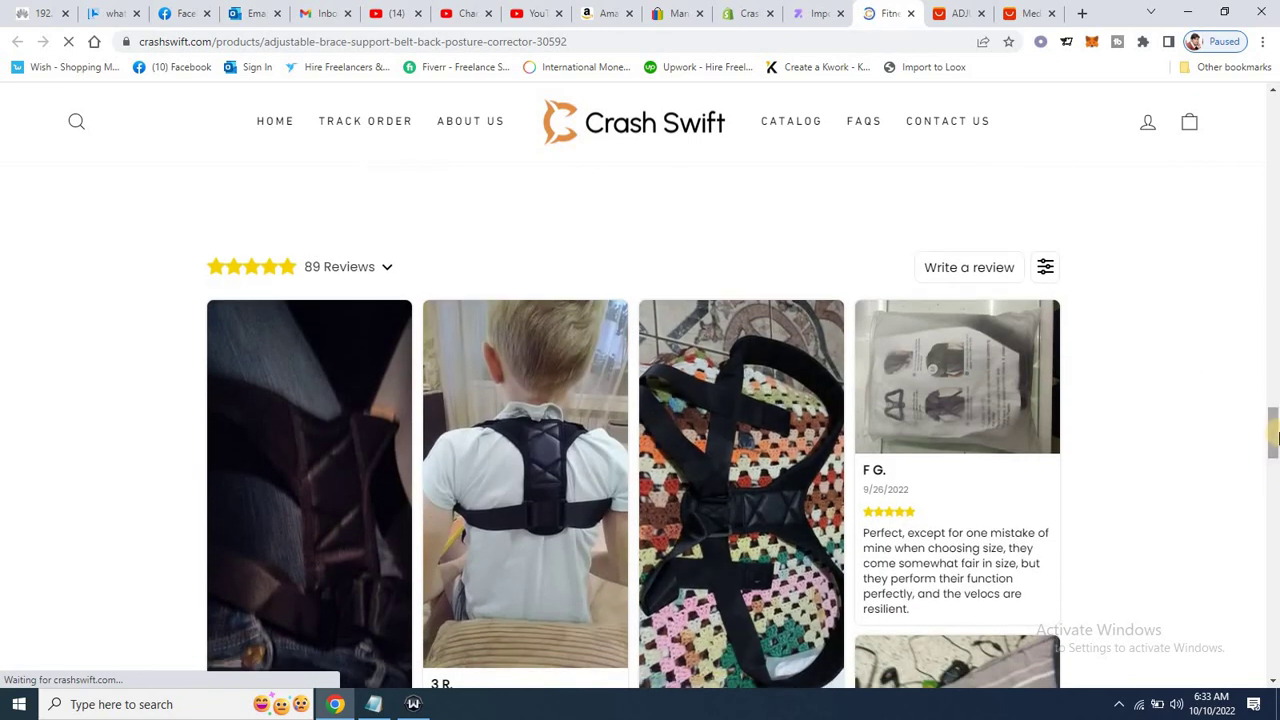
pyautogui.moveTo(1275, 430); pyautogui.dragTo(1274, 527)
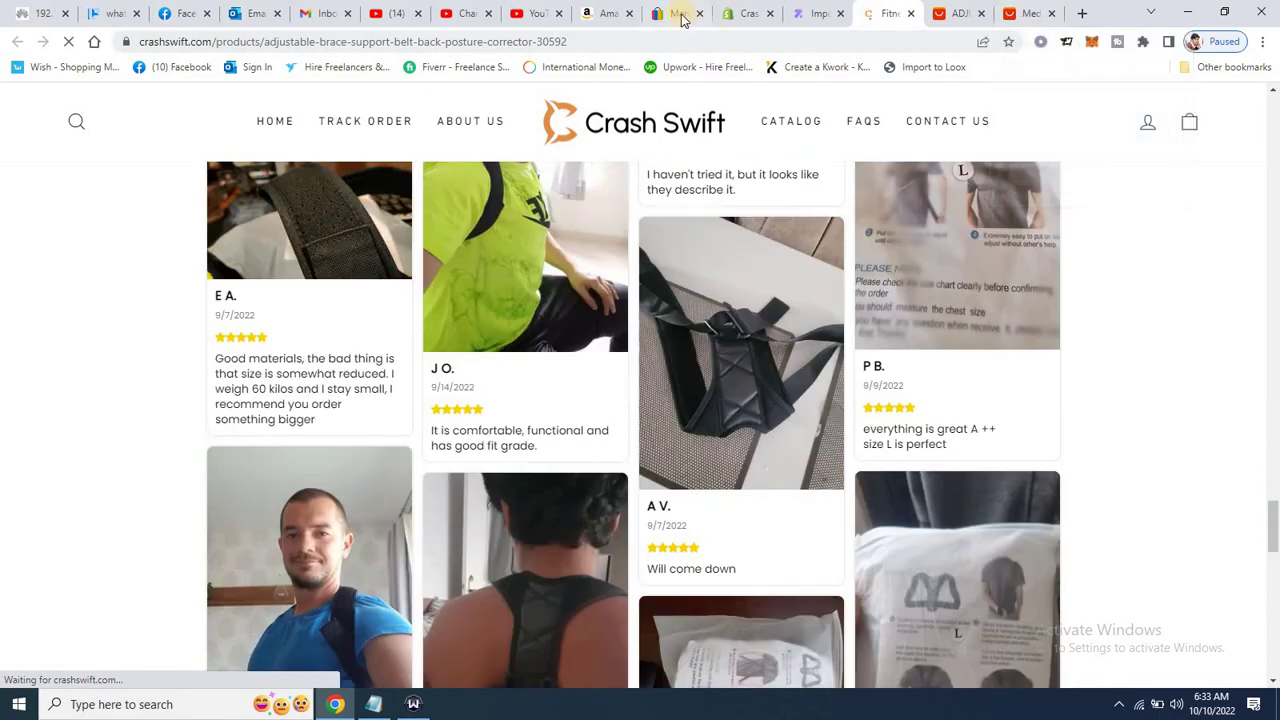
pyautogui.click(752, 13)
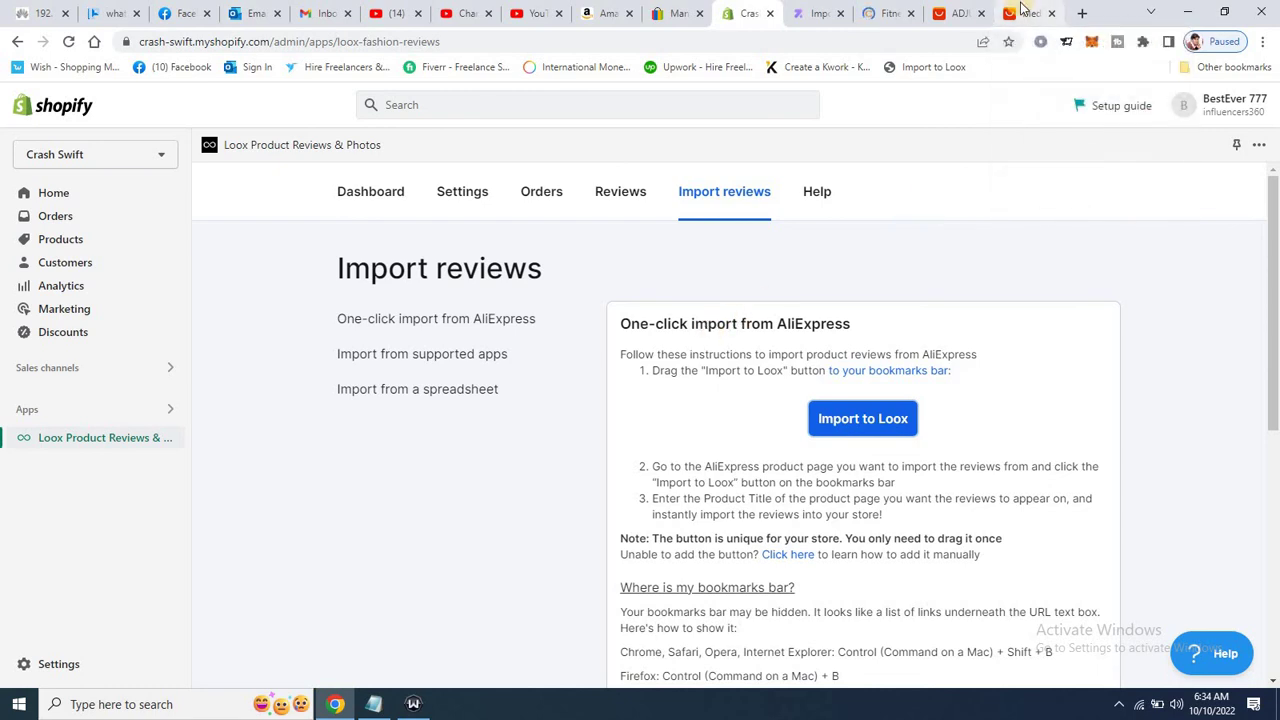
pyautogui.click(888, 14)
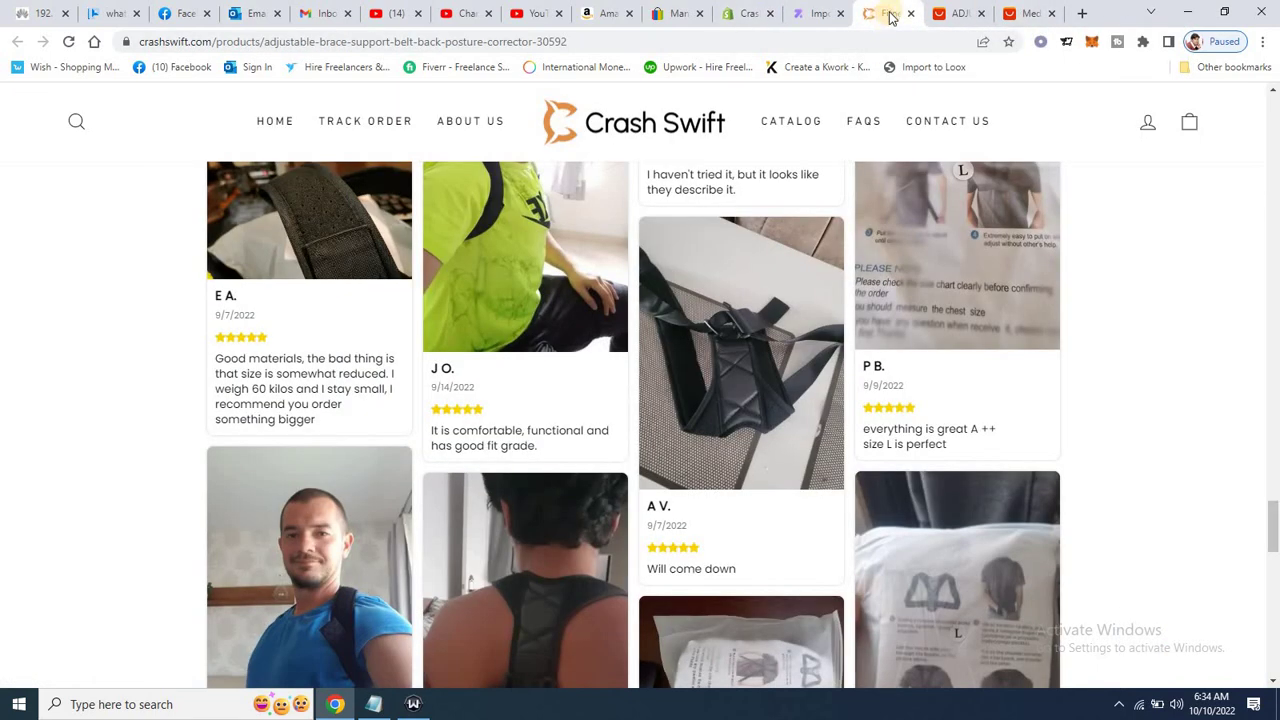
pyautogui.click(1003, 12)
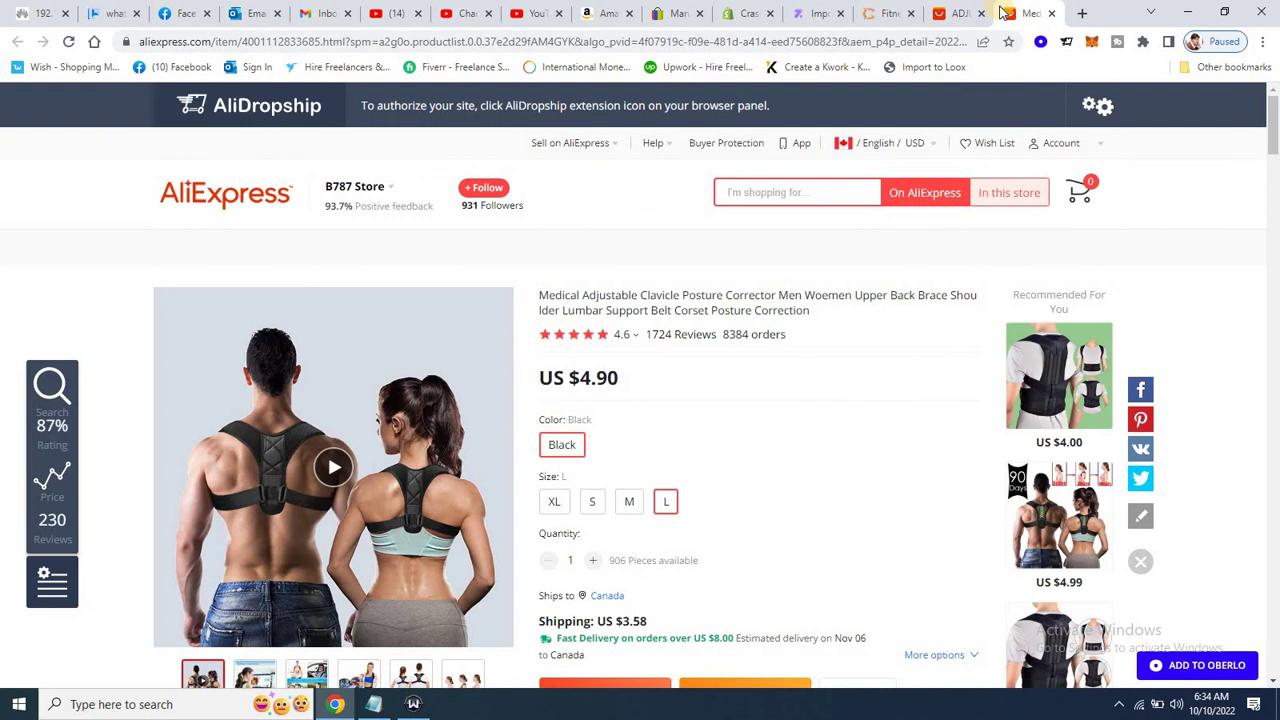